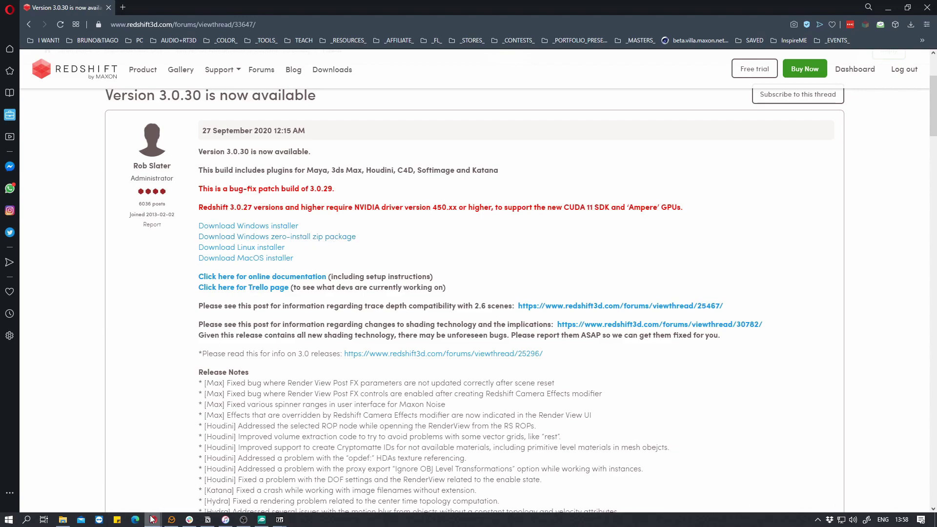
Bring up the _C4D_SET_ folder and the redshift_v3.0.30.zip archive side by side.
click(63, 520)
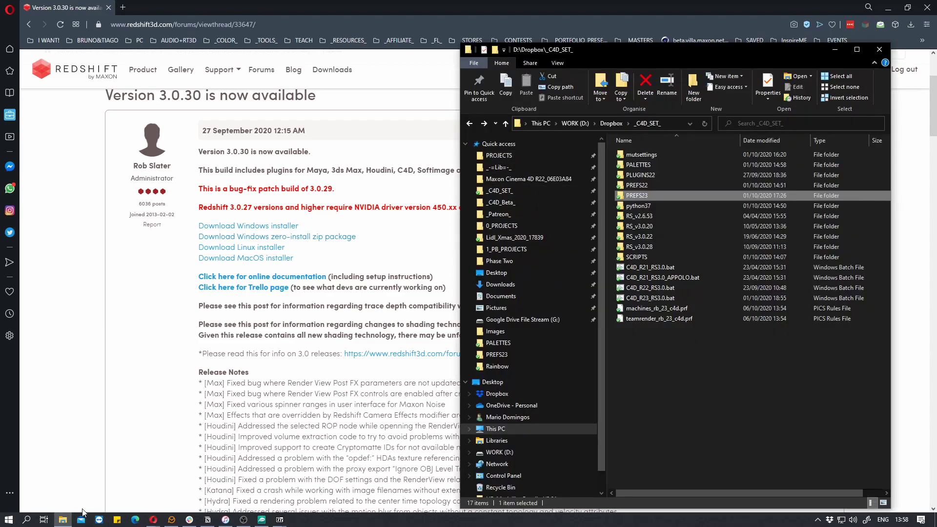
mouse_move(65, 521)
mouse_move(279, 520)
click(315, 500)
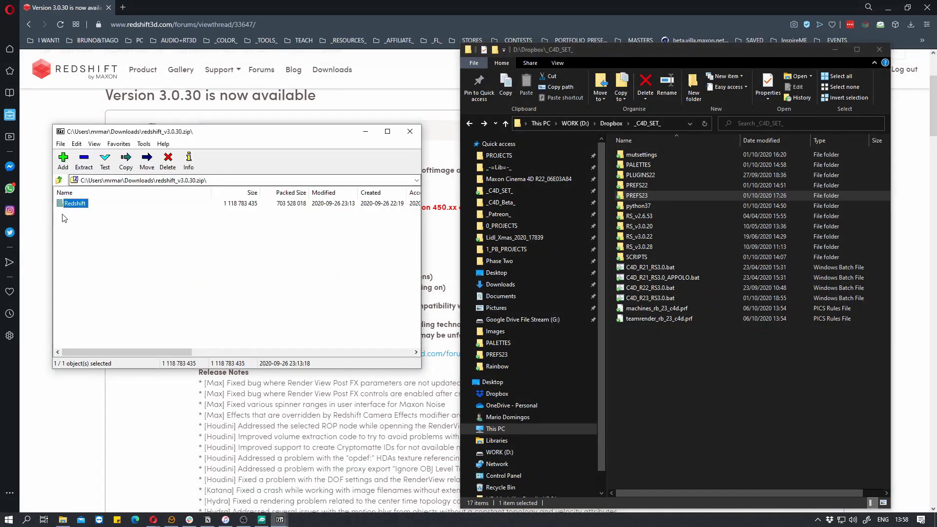
drag(674, 54, 651, 54)
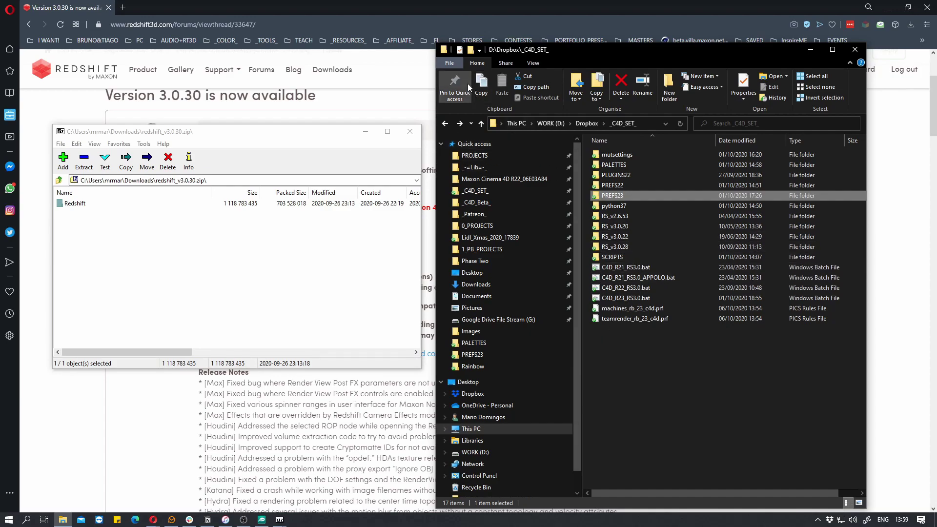
Create a new folder in _C4D_SET_ and extract the Redshift folder from the zip archive into _C4D_SET_.
click(472, 50)
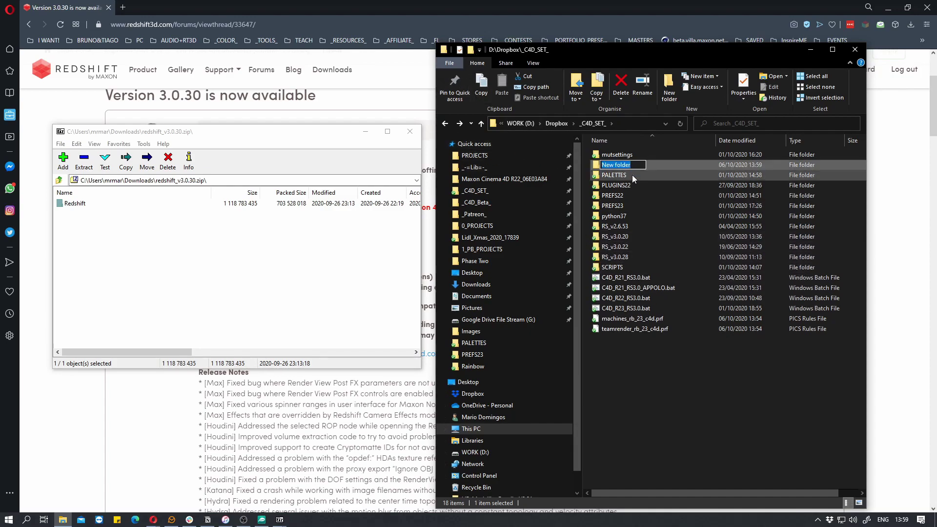
click(71, 228)
drag(73, 203, 637, 382)
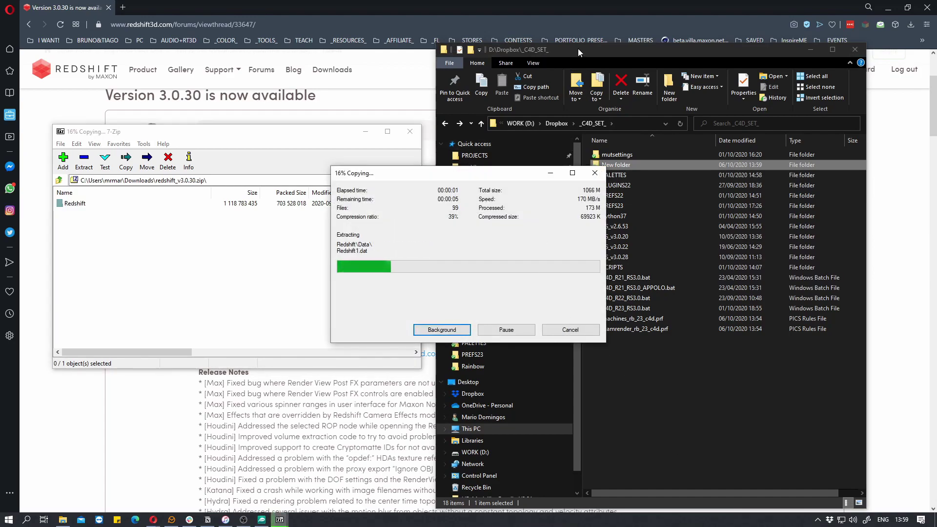
Rename the new folder in _C4D_SET_ as RS_v3.0.30.
click(578, 49)
key(F2)
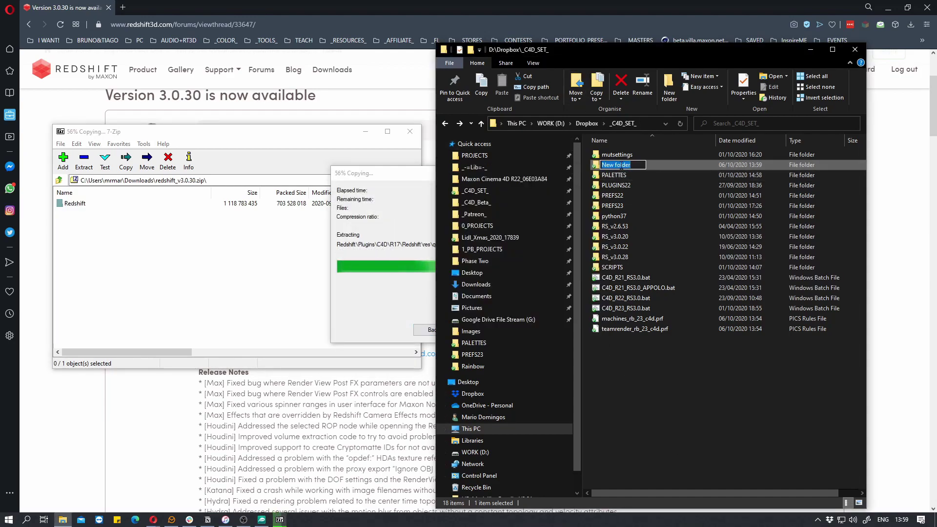
text(RS_)
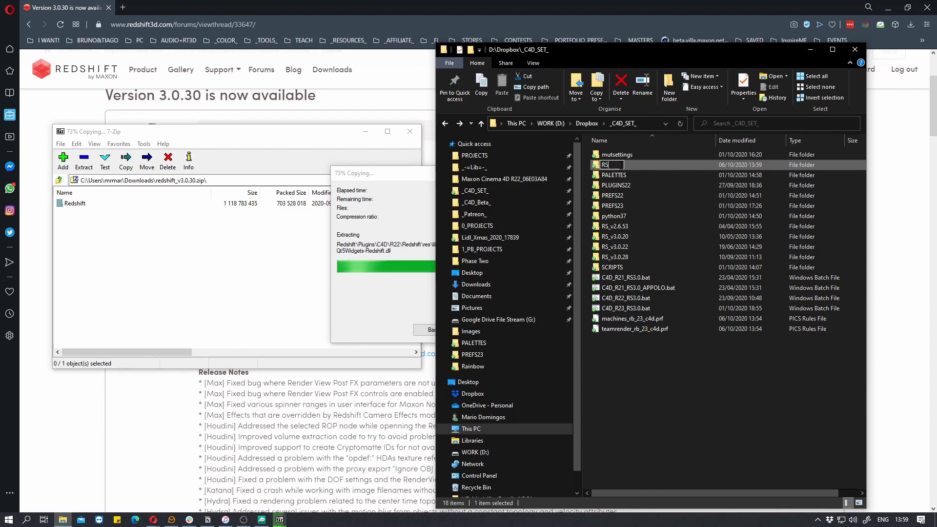
text(v)
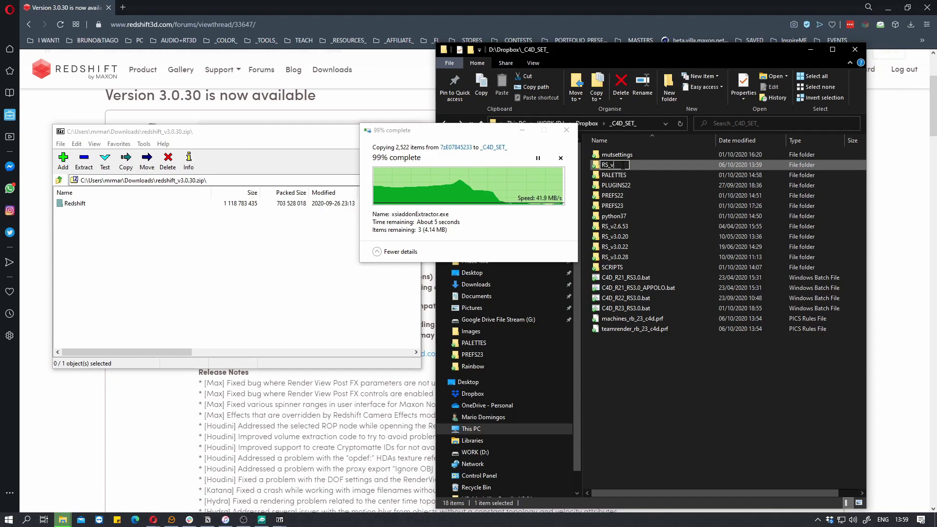
text(3)
key(Return)
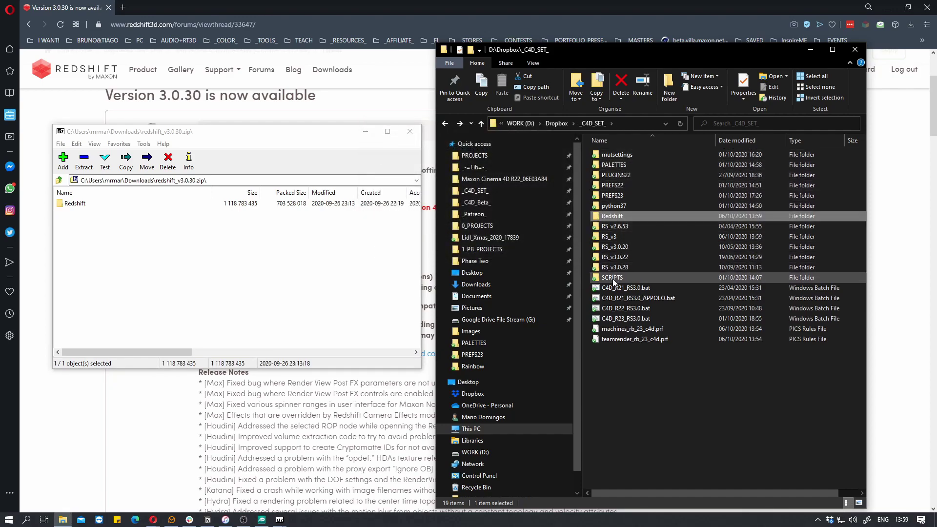
click(609, 237)
click(615, 239)
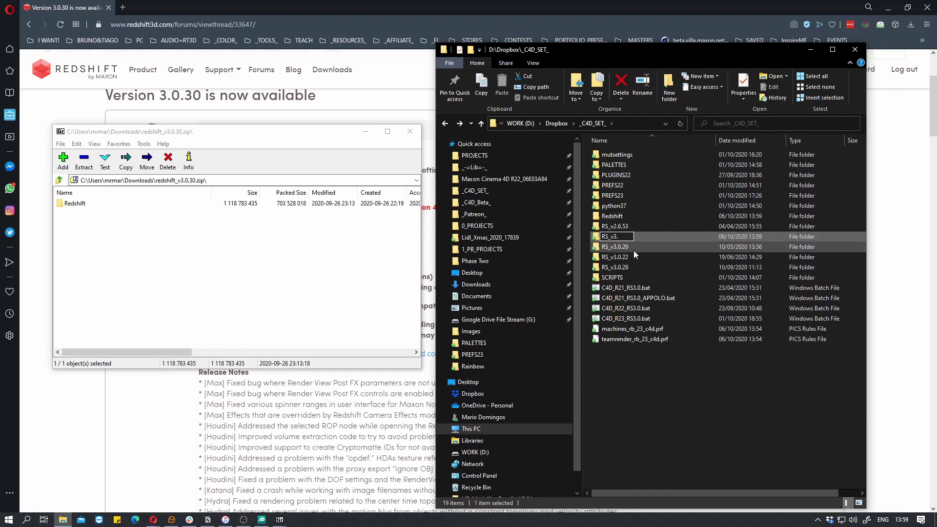
text(.0.30)
key(Return)
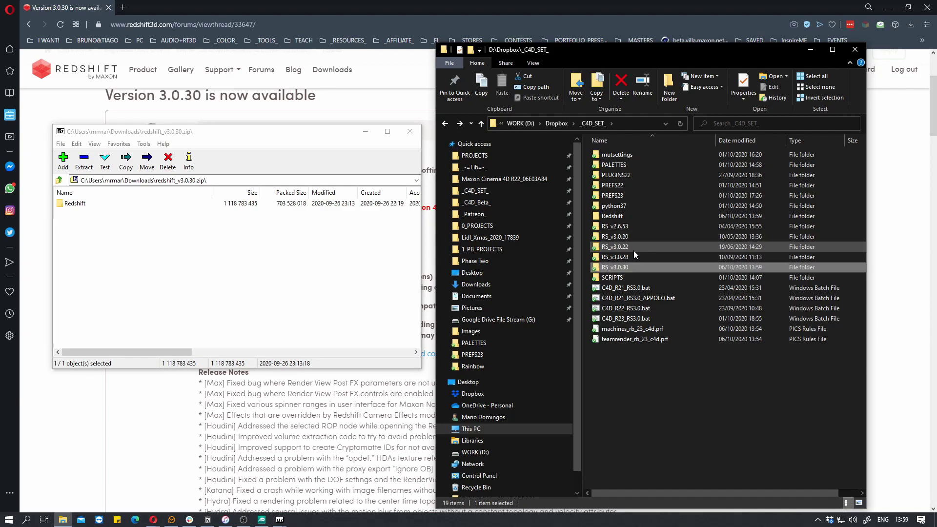
Move the extracted Redshift folder into RS_v3.0.30 and open RS_v3.0.30.
drag(608, 213, 620, 269)
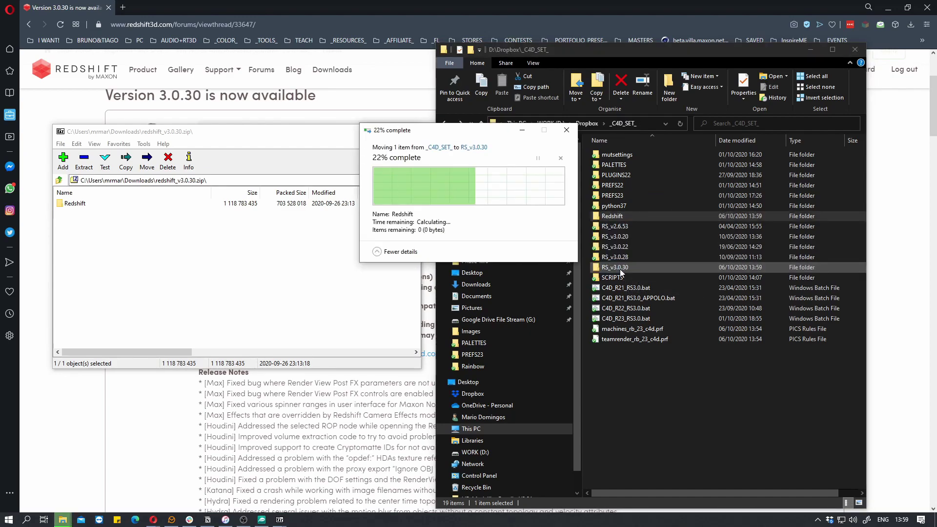
double_click(618, 258)
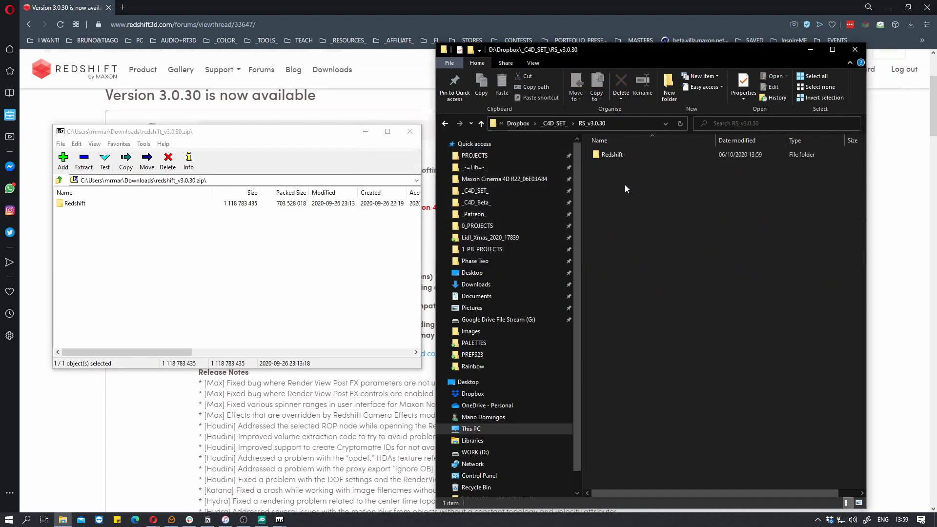
Close the zip archive and minimize the browser, leaving the RS_v3.0.30 folder window near the middle of the desktop.
click(406, 133)
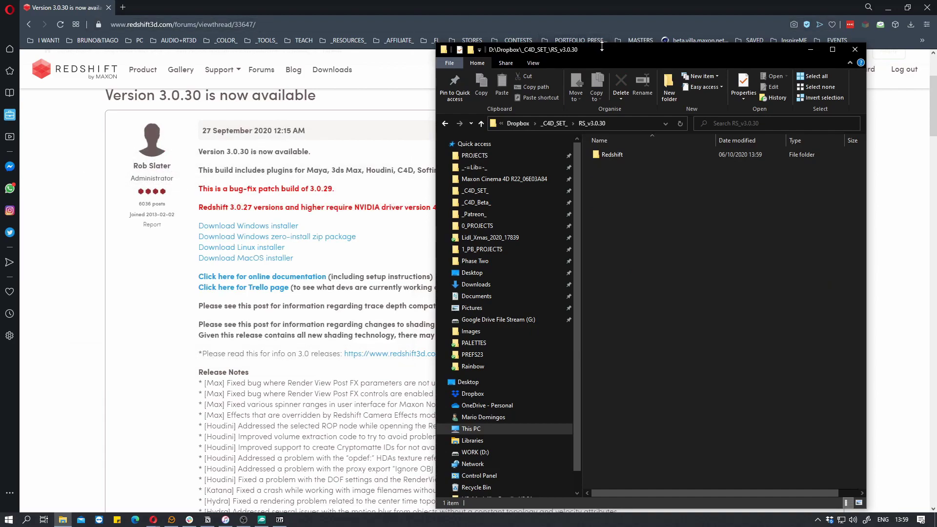
click(887, 10)
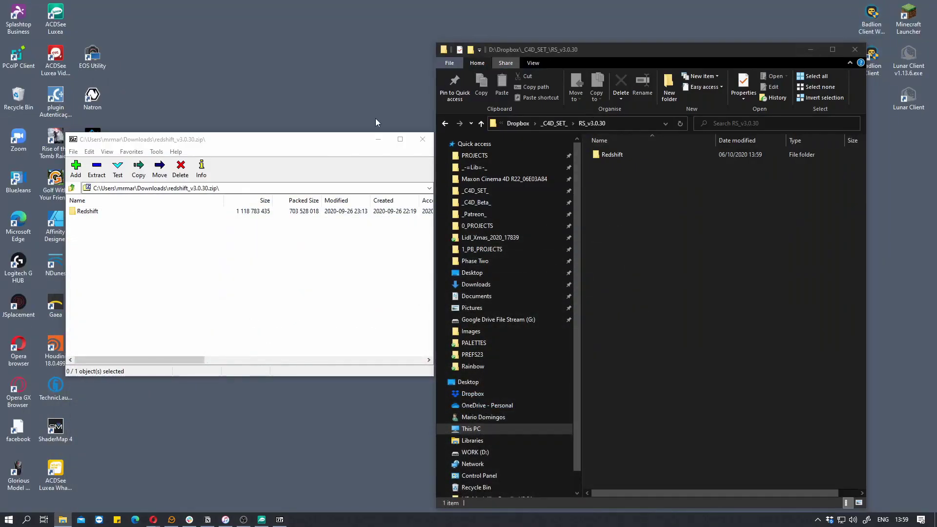
click(425, 144)
drag(569, 51, 451, 47)
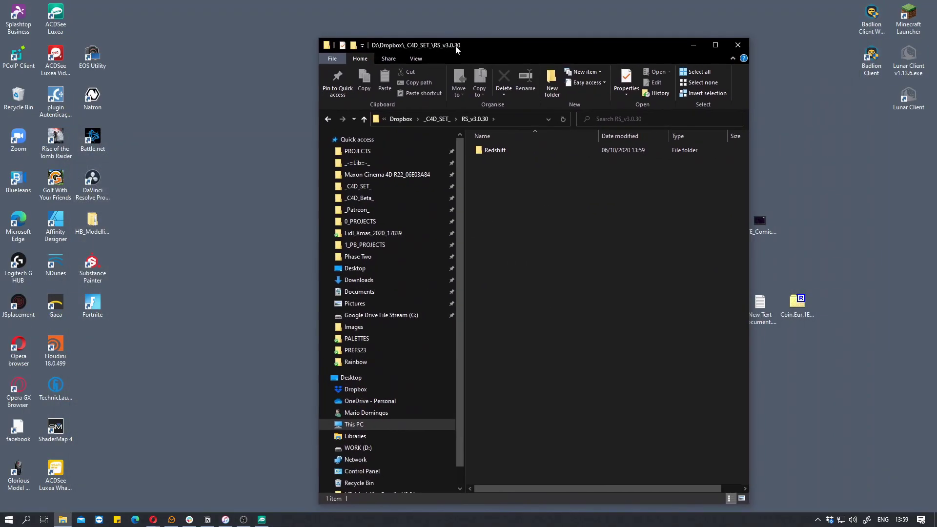
Delete the R17 to R21 folders from Redshift\Plugins\C4D inside RS_v3.0.30.
double_click(487, 151)
double_click(494, 202)
double_click(487, 161)
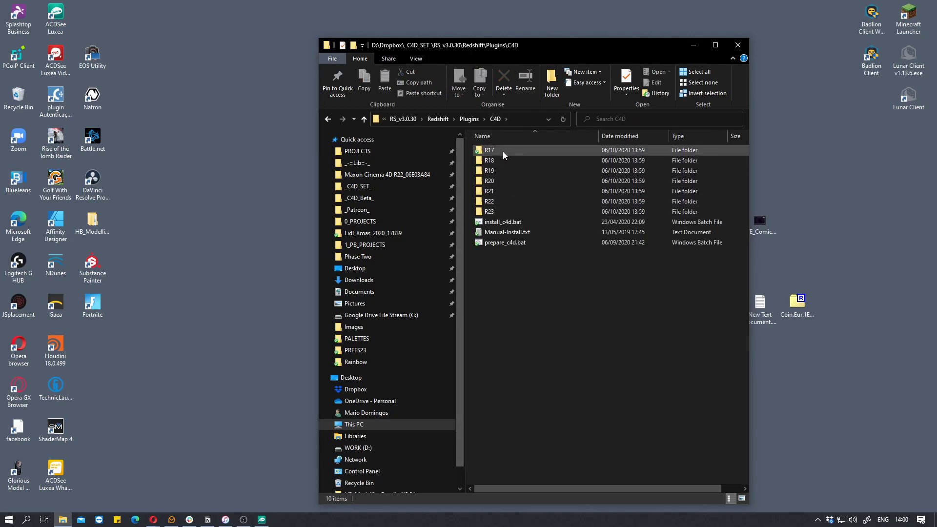
click(499, 153)
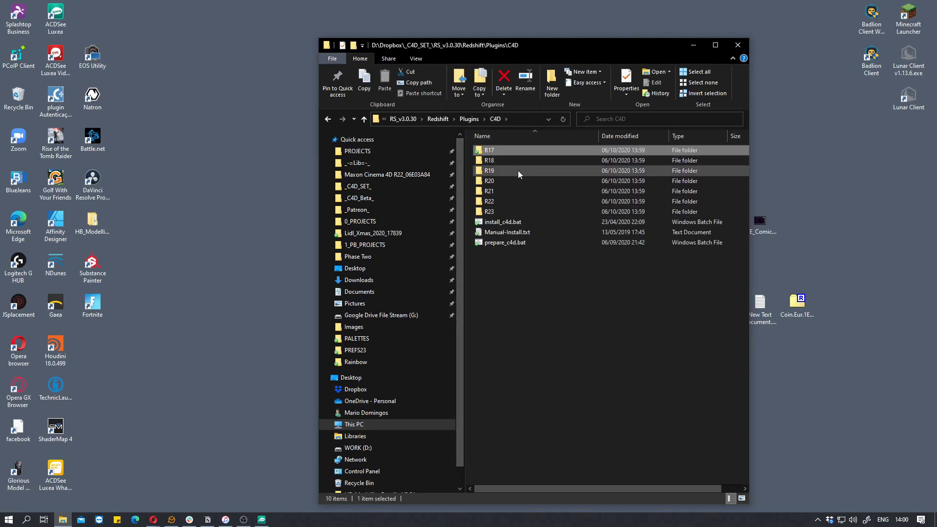
shift+click(499, 191)
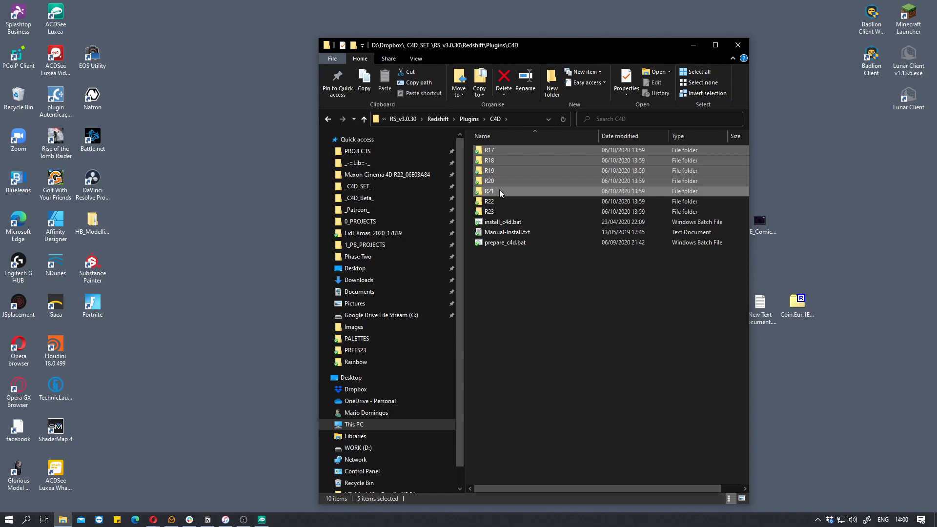
key(Delete)
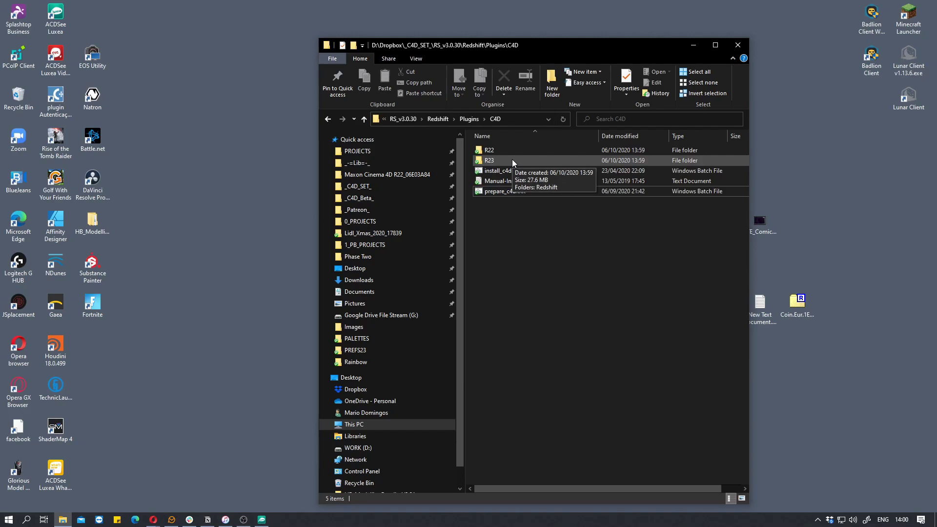
Open prepare_c4d.bat for editing in Notepad and enlarge its window to show the whole script.
drag(520, 44, 468, 37)
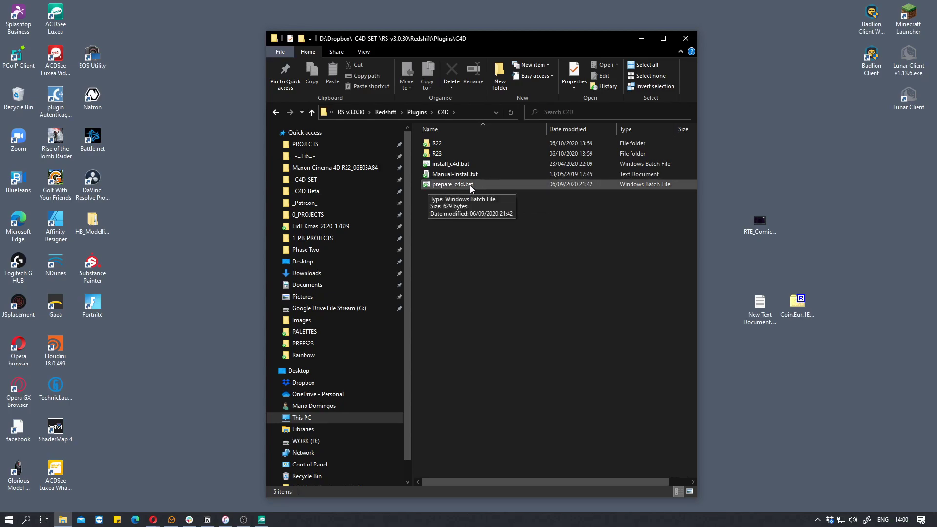
click(454, 189)
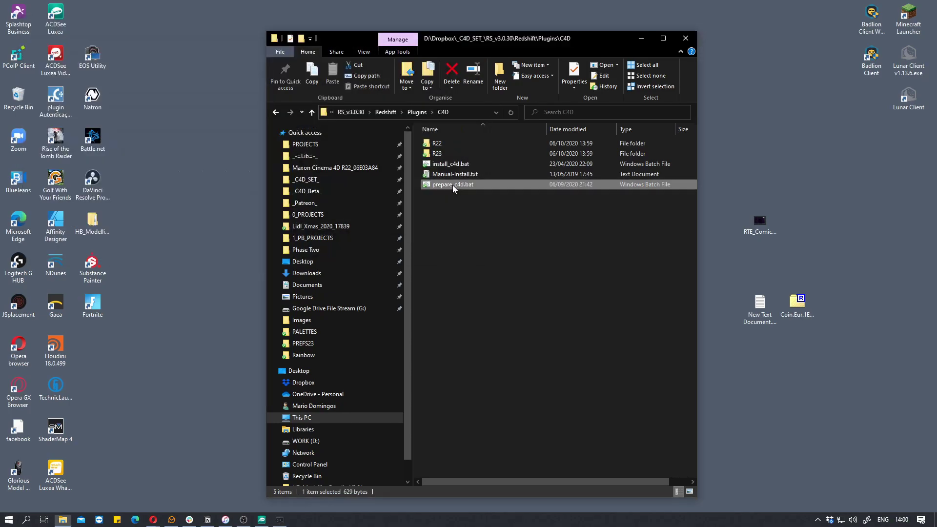
right_click(437, 185)
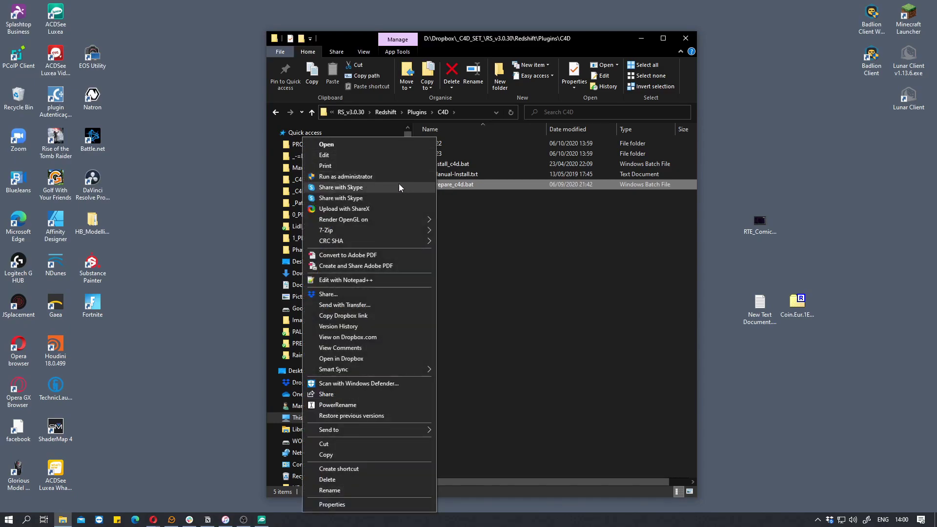
click(335, 155)
drag(359, 207, 320, 205)
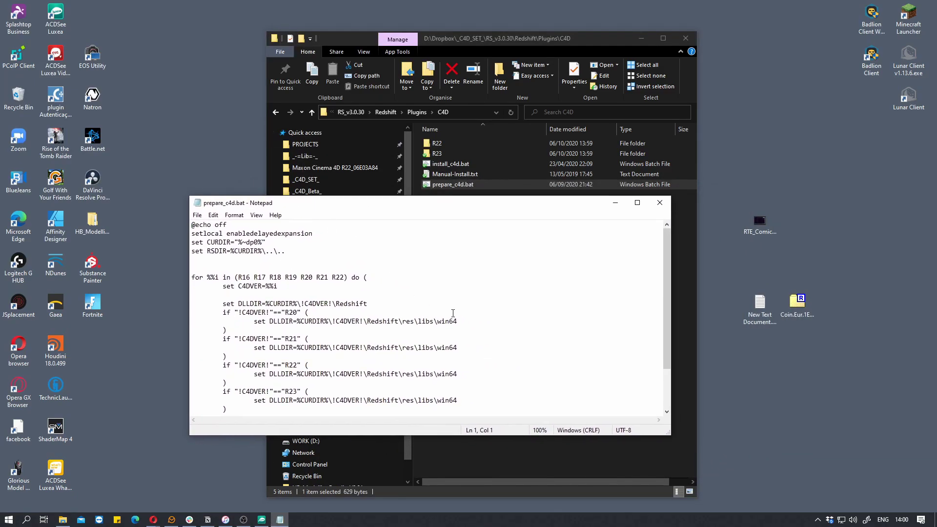
drag(552, 205, 463, 126)
drag(581, 356, 532, 446)
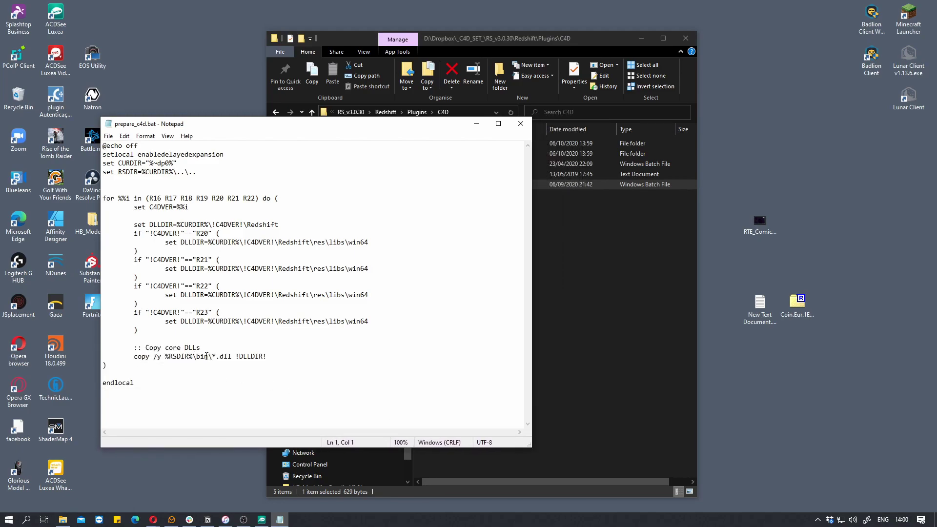
Examine the script's core DLL copy line, highlighting the bin source folder and the dll file extension.
drag(196, 357, 213, 357)
drag(288, 130, 297, 161)
drag(228, 389, 239, 389)
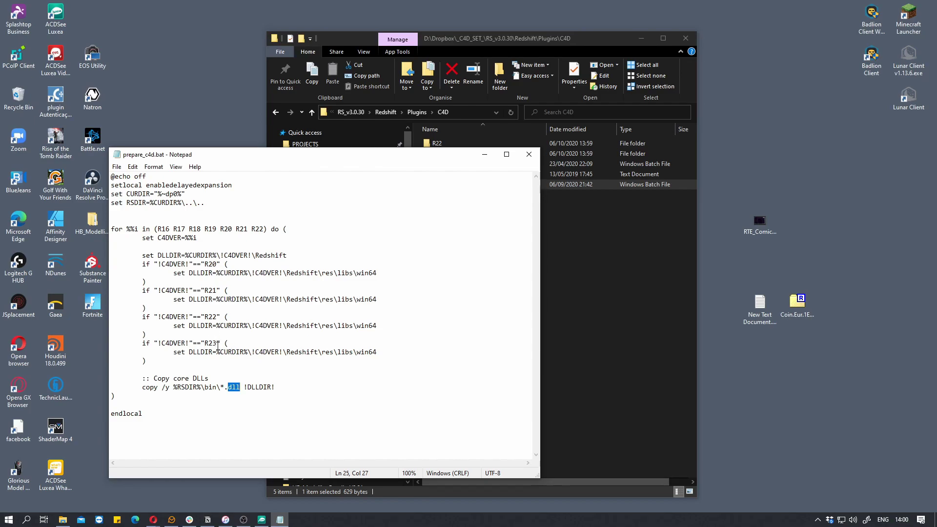
drag(370, 155, 437, 212)
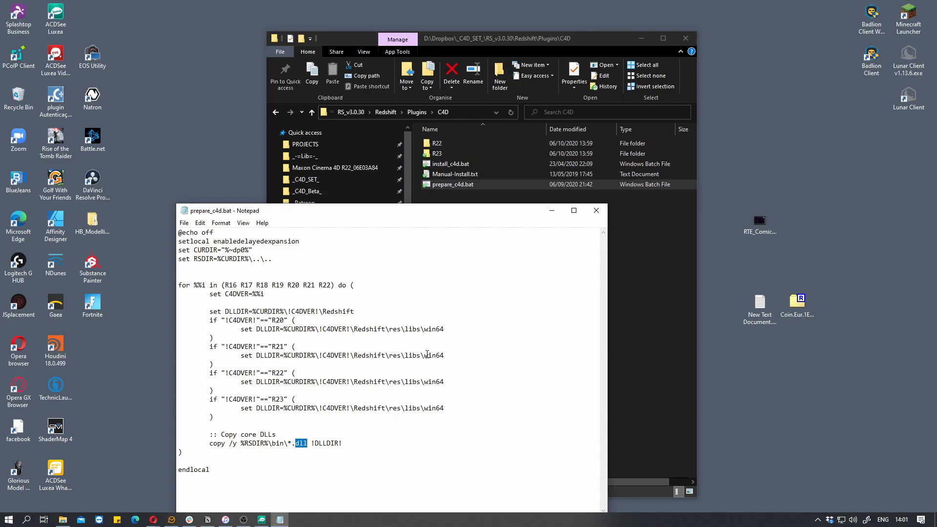
Inspect the script's destination folder for R23 by opening R23\Redshift\res\libs\win64.
double_click(443, 155)
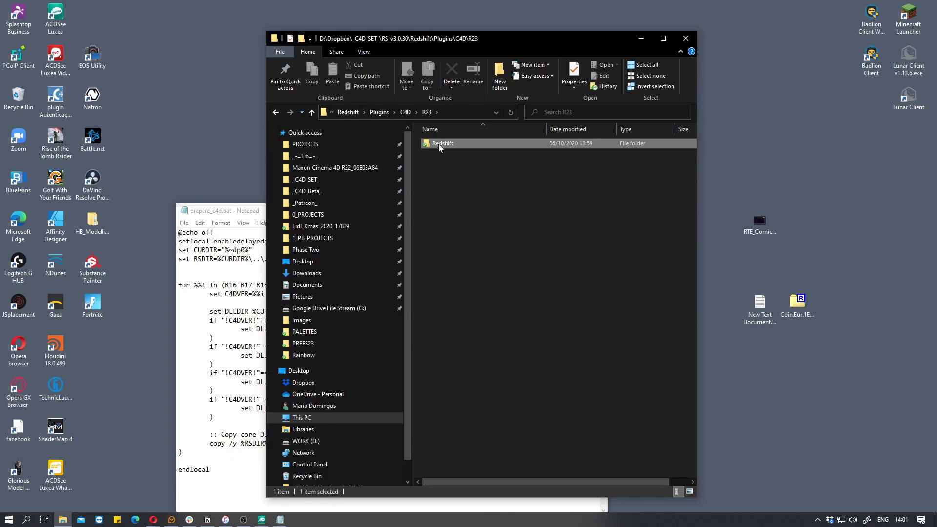
double_click(442, 144)
double_click(445, 143)
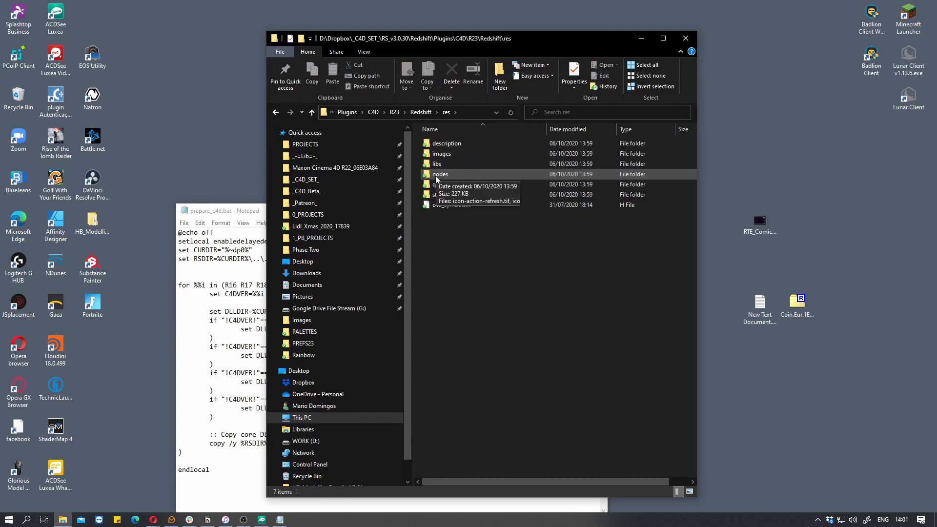
double_click(443, 164)
double_click(446, 143)
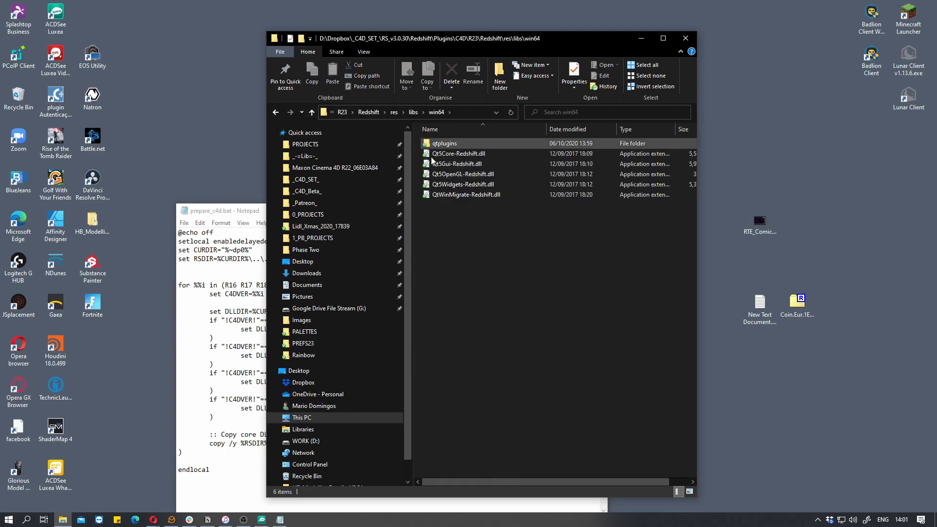
Return to the main Redshift folder, open its bin folder and sort the files by date modified, newest first.
click(276, 113)
click(276, 112)
click(276, 112)
click(276, 112)
click(276, 112)
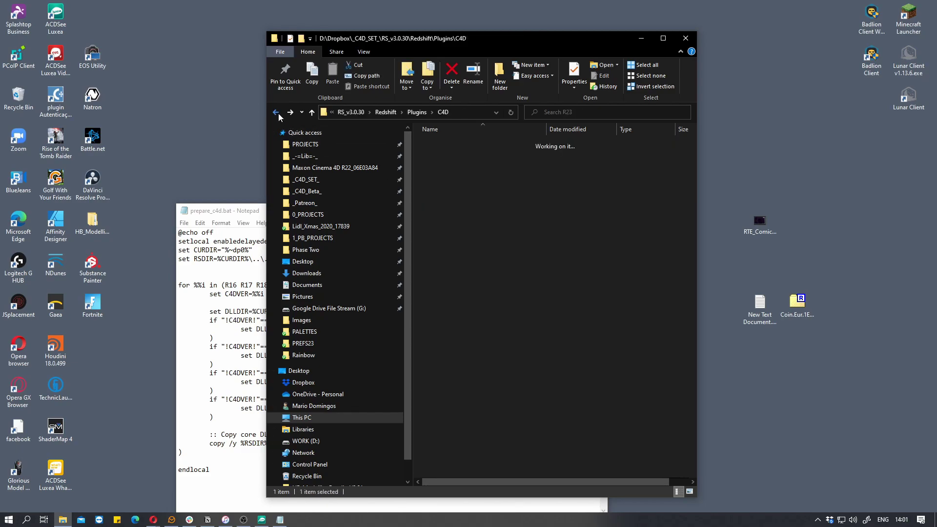
click(418, 113)
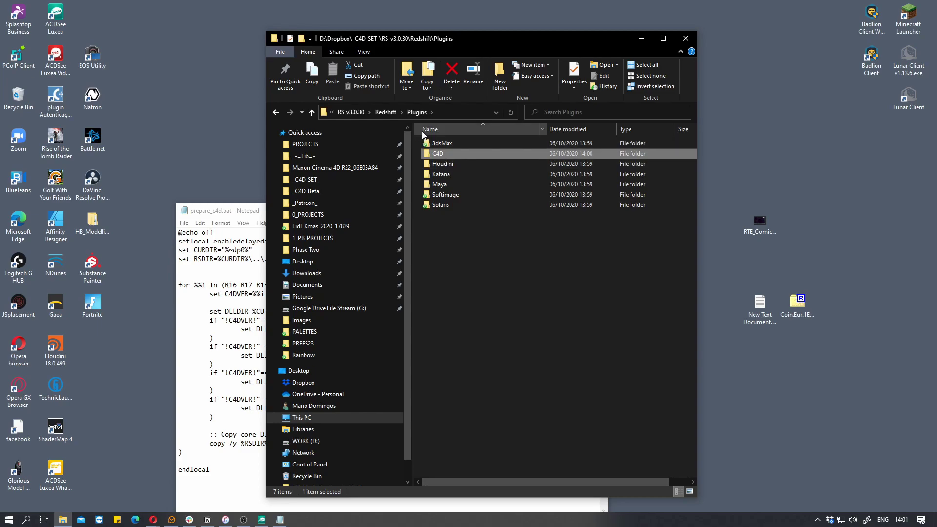
click(386, 113)
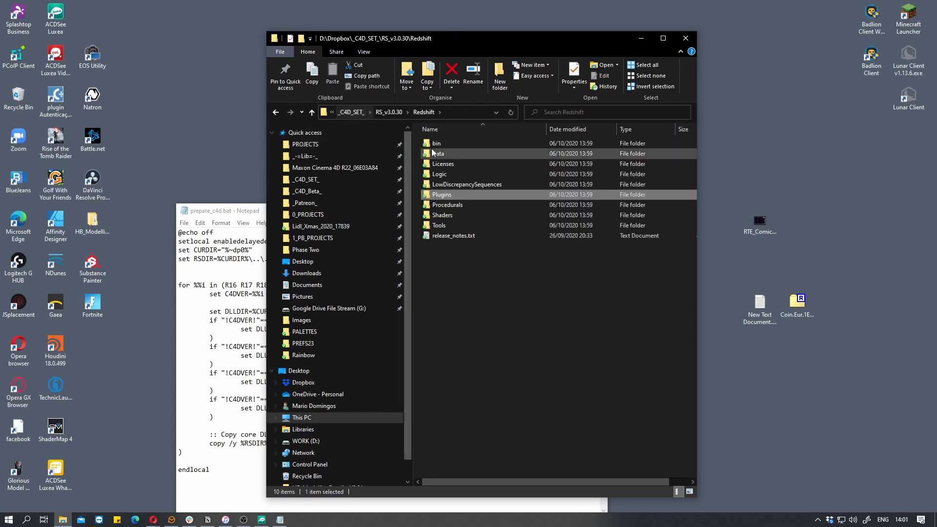
double_click(449, 144)
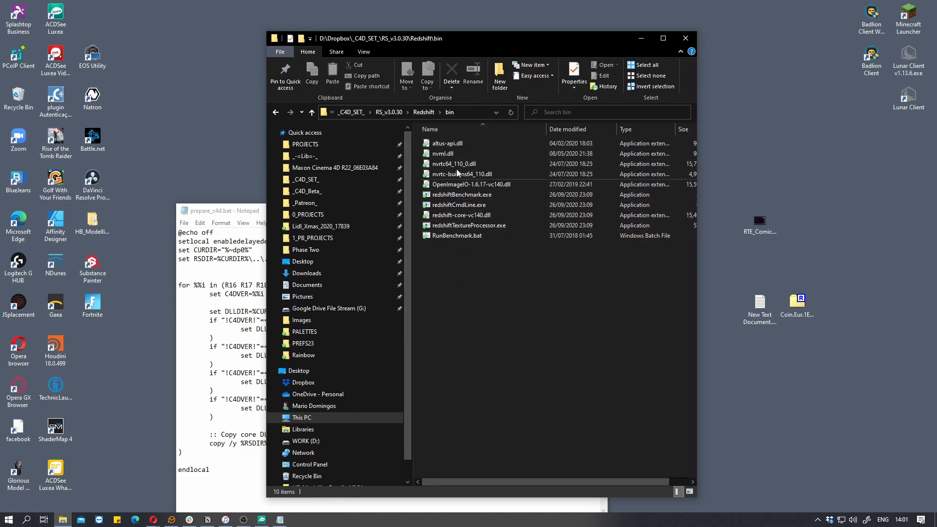
click(573, 130)
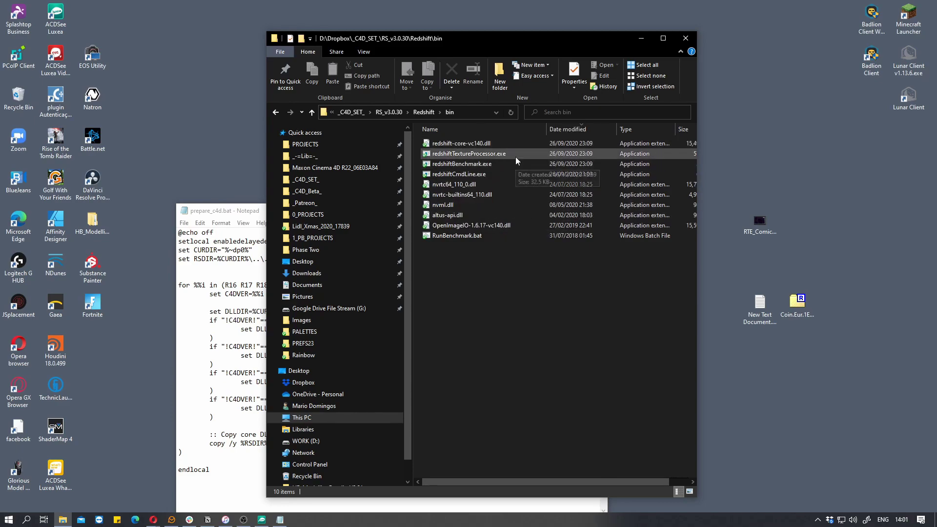
Sort the bin folder's files by type and examine its DLL files alongside the script's copy line.
click(652, 127)
drag(485, 248, 432, 182)
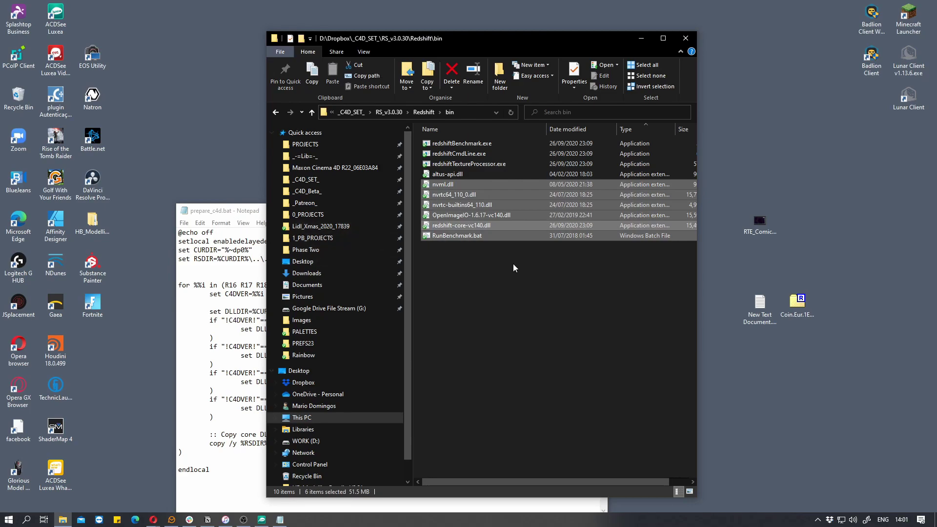
click(463, 241)
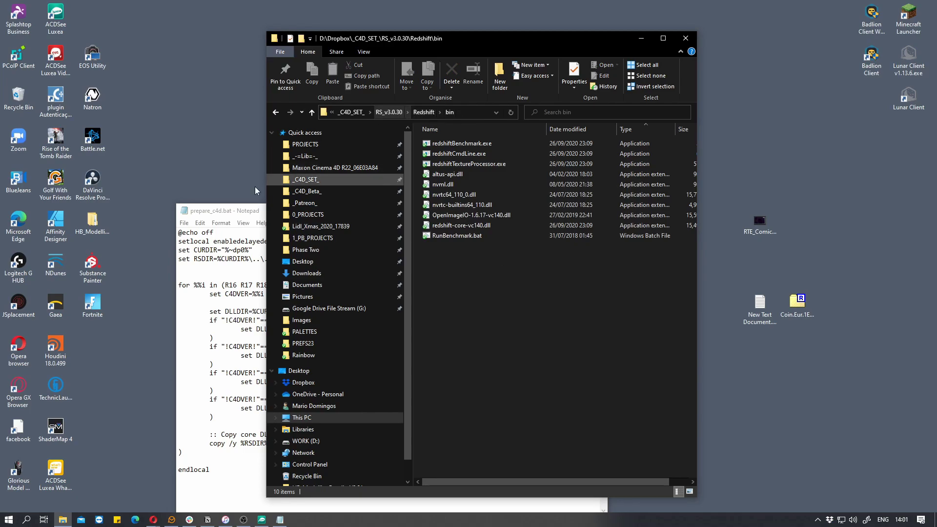
click(264, 213)
drag(264, 214, 220, 196)
Go back up to the RS_v3.0.30 folder and open Redshift\Plugins\C4D.
click(421, 112)
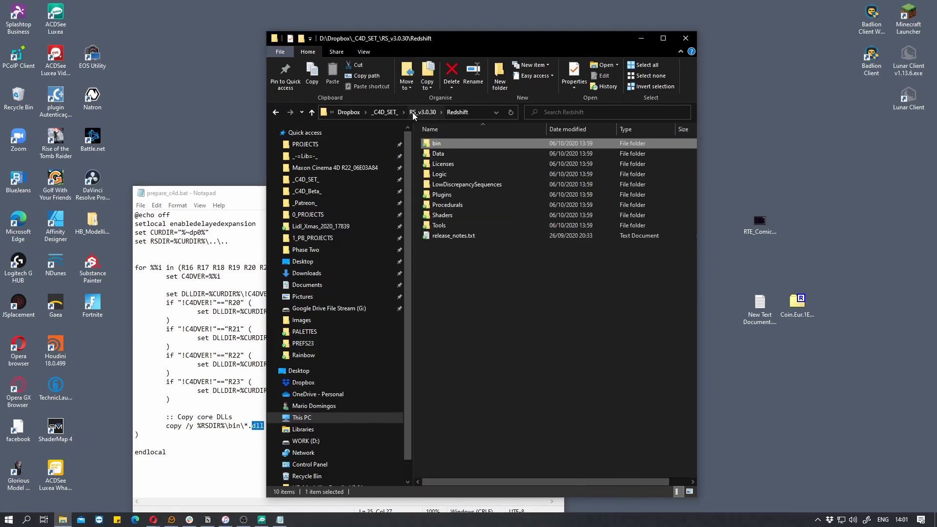
click(382, 111)
click(385, 113)
double_click(447, 246)
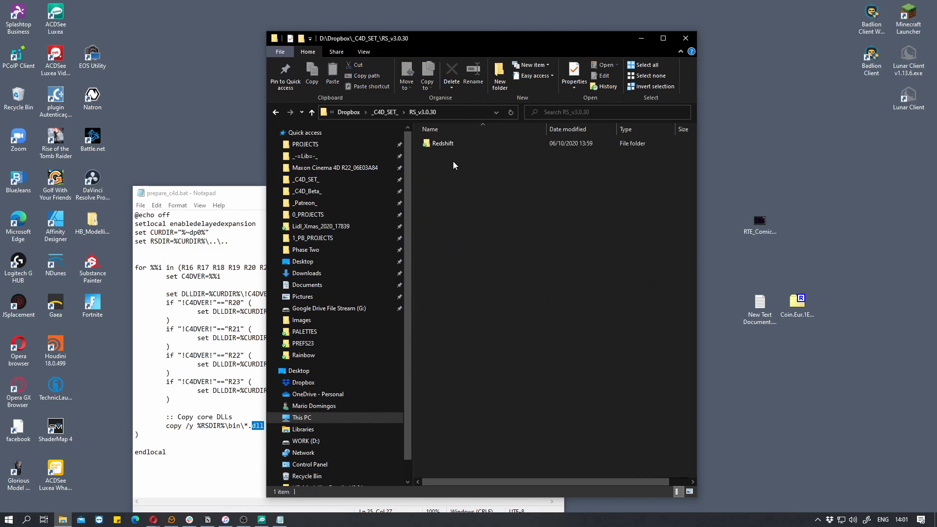
double_click(441, 144)
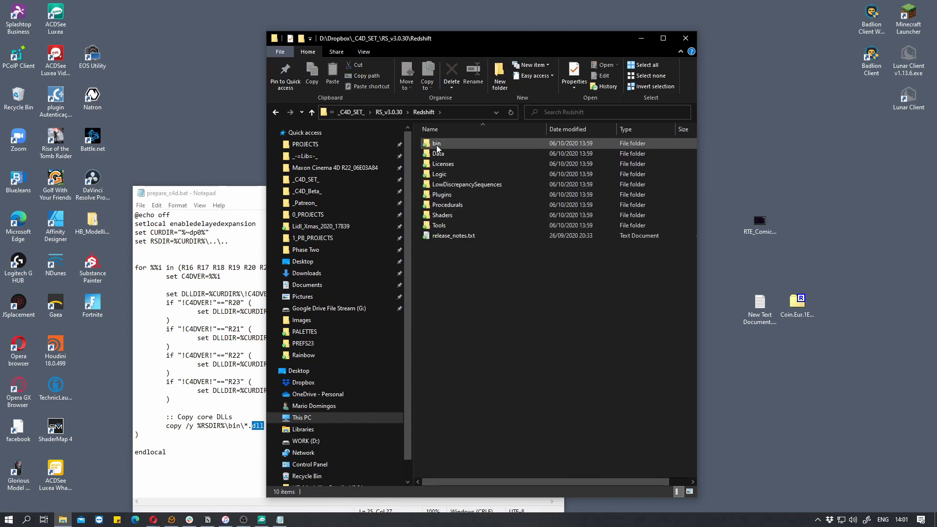
mouse_move(458, 207)
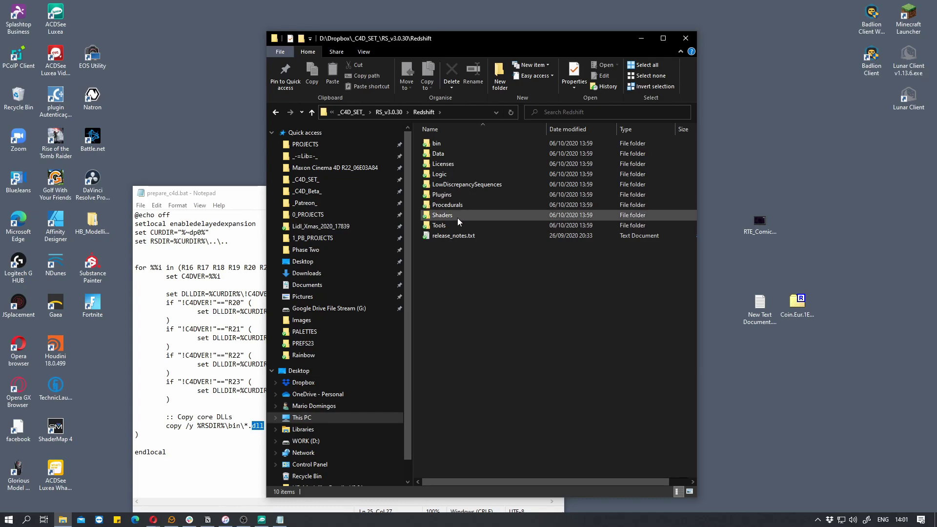
double_click(450, 195)
double_click(453, 154)
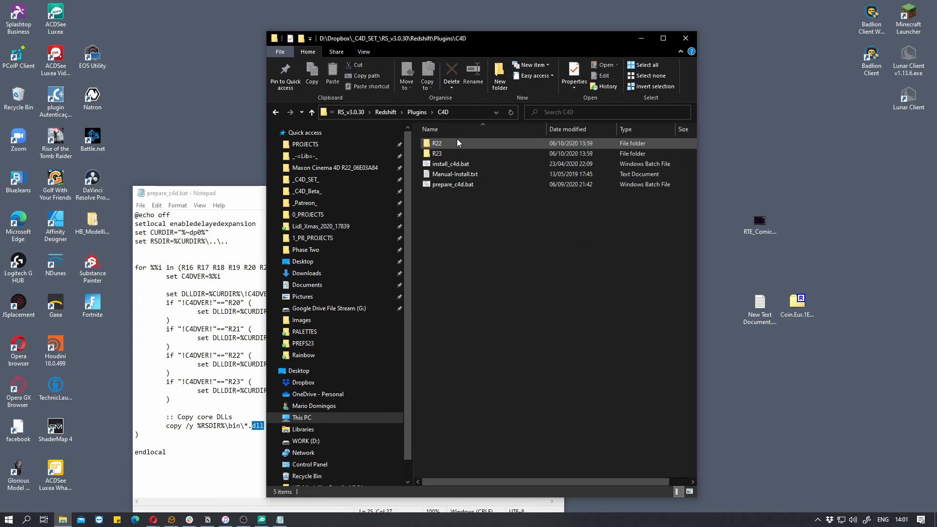
Add R23 after R22 in the for loop's version list in prepare_c4d.bat and save the script.
drag(483, 39, 644, 32)
click(385, 200)
drag(385, 201, 347, 139)
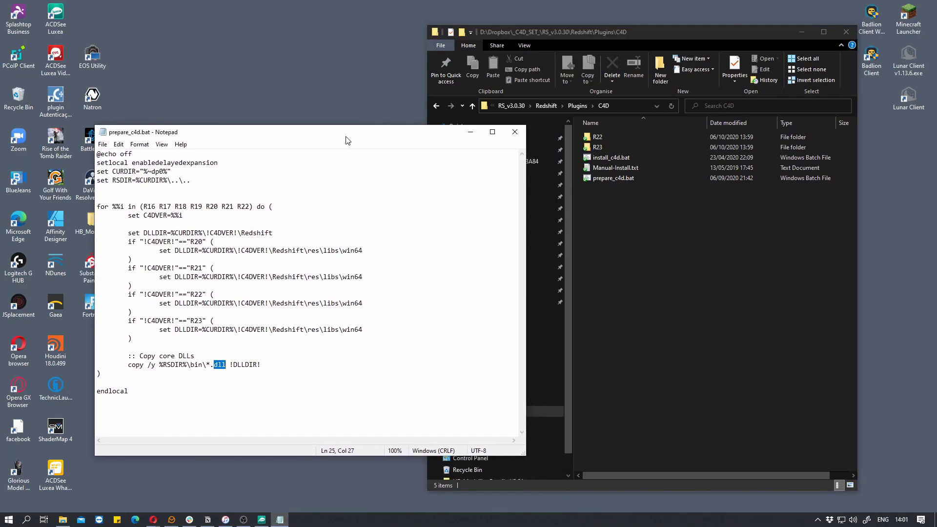
drag(154, 206, 249, 206)
click(247, 206)
drag(203, 320, 192, 318)
click(250, 207)
text(R23)
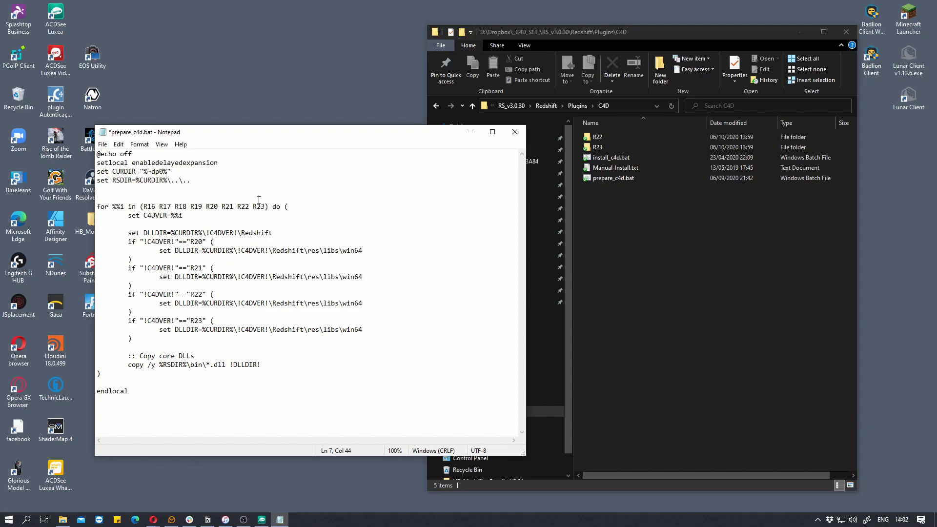
click(102, 145)
click(113, 187)
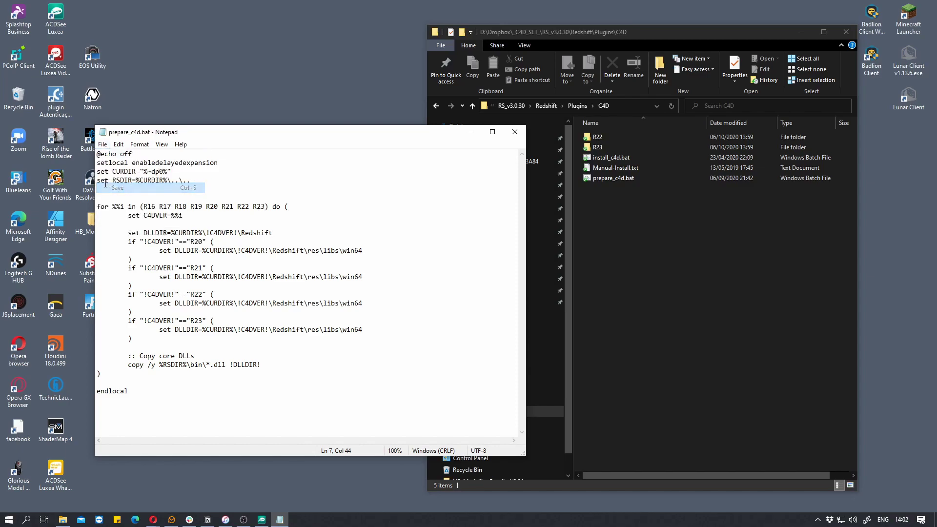
Move the script window clear of the folder window and run the updated prepare_c4d.bat.
drag(445, 132, 347, 72)
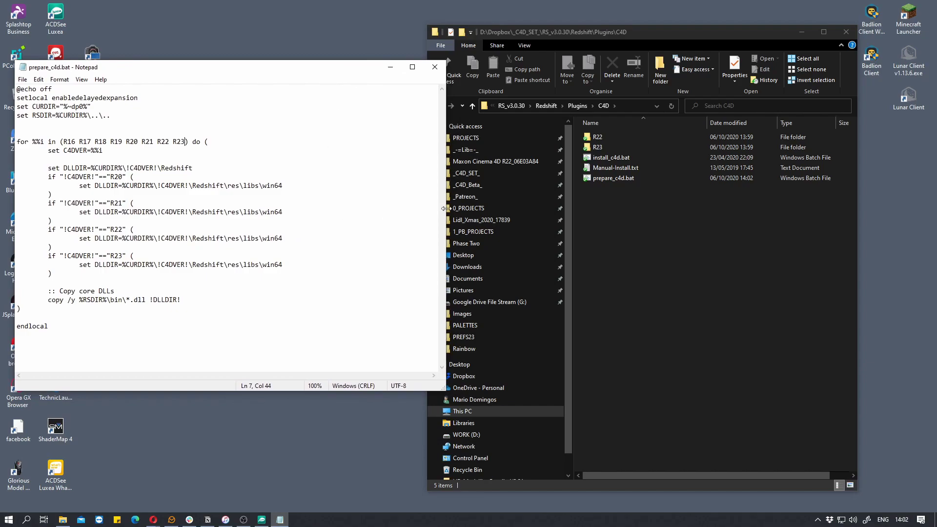
click(29, 345)
drag(295, 67, 290, 100)
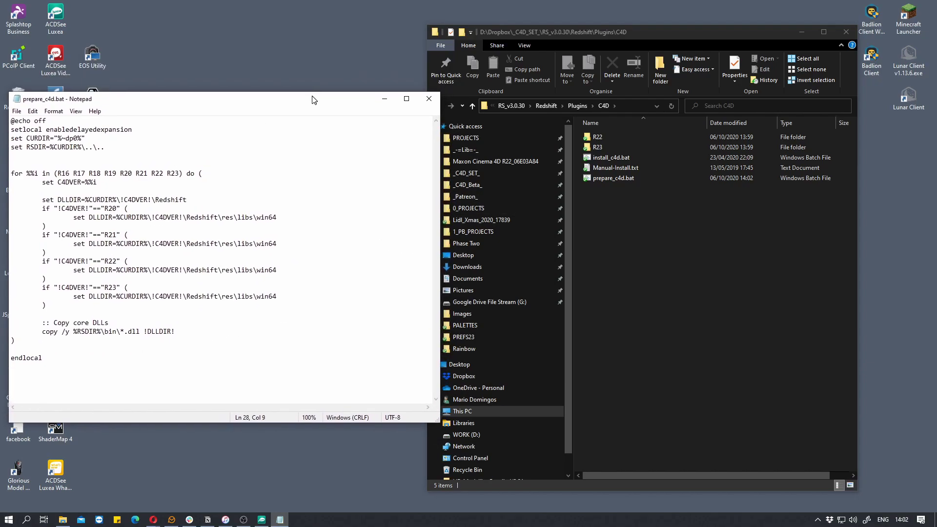
click(608, 178)
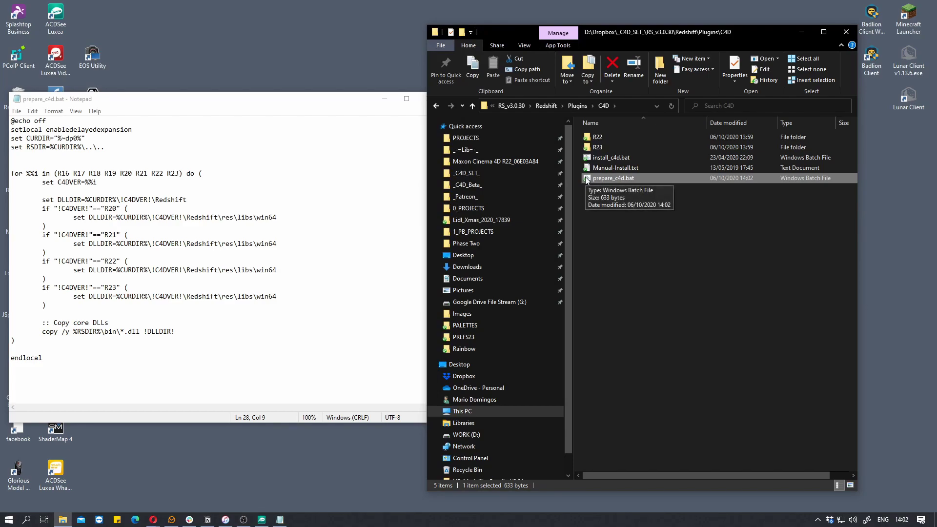
Check R23\Redshift\res\libs\win64 for the copied core DLLs and return to the C4D folder.
double_click(608, 148)
double_click(607, 138)
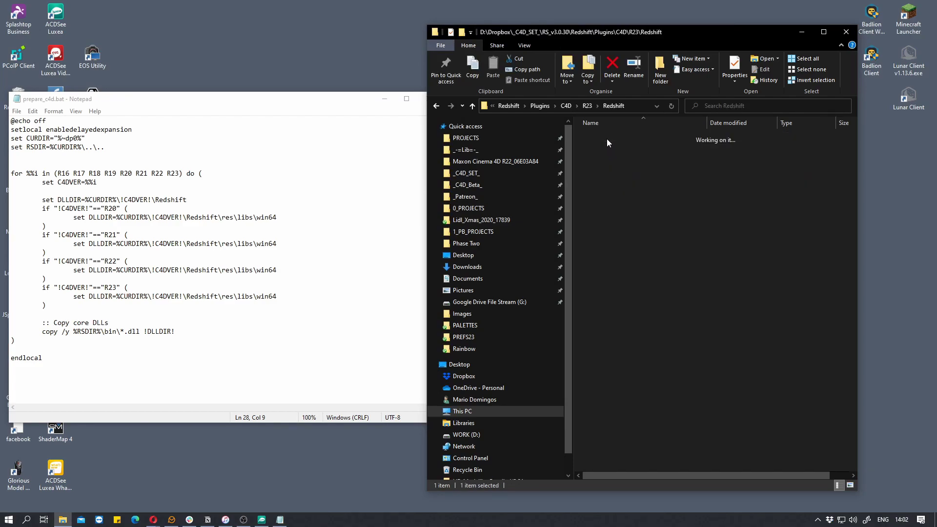
double_click(607, 138)
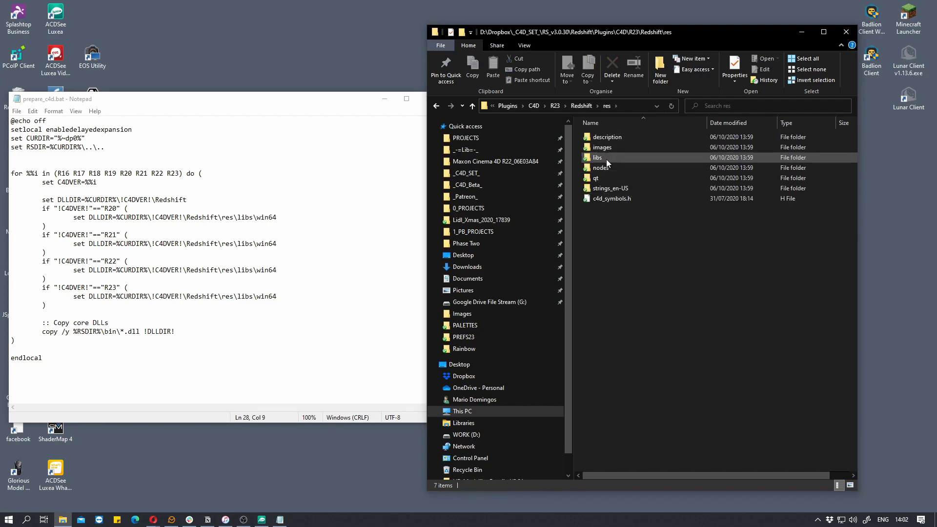
double_click(606, 159)
double_click(603, 137)
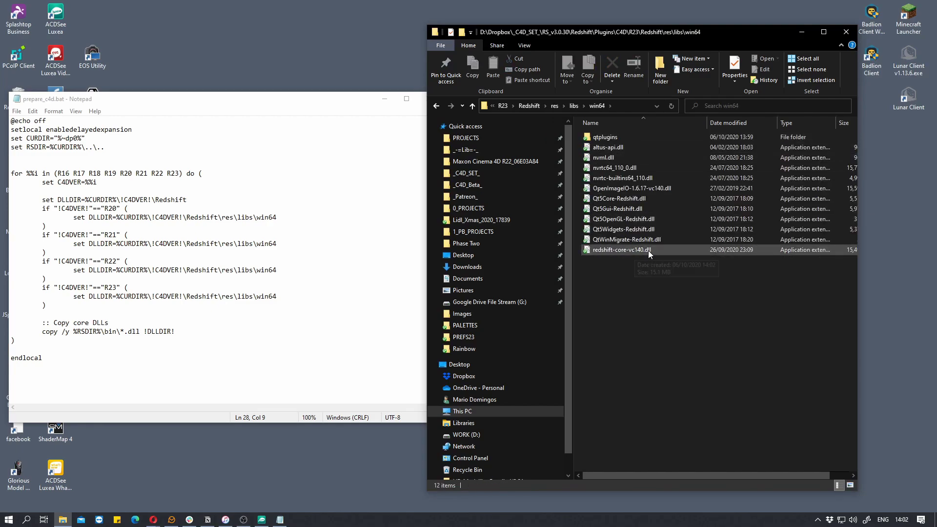
click(436, 106)
click(436, 107)
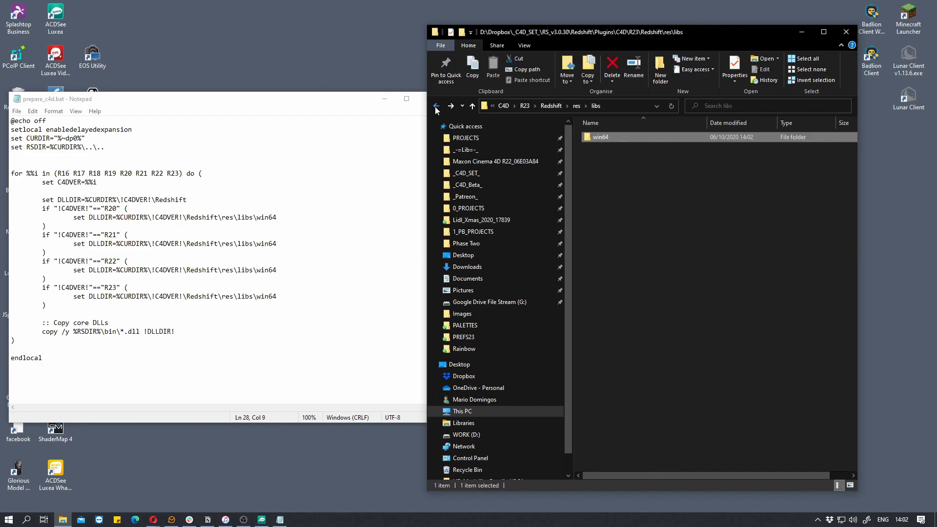
click(437, 106)
click(437, 106)
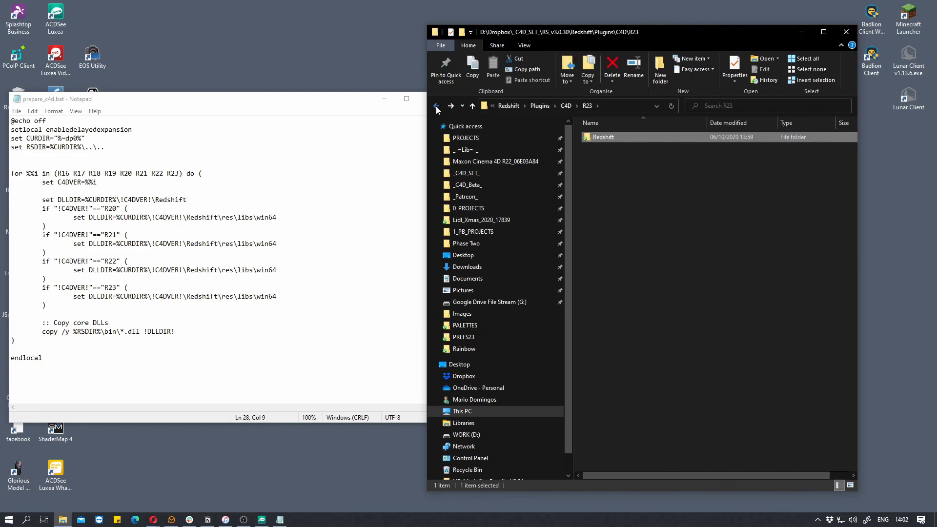
click(437, 106)
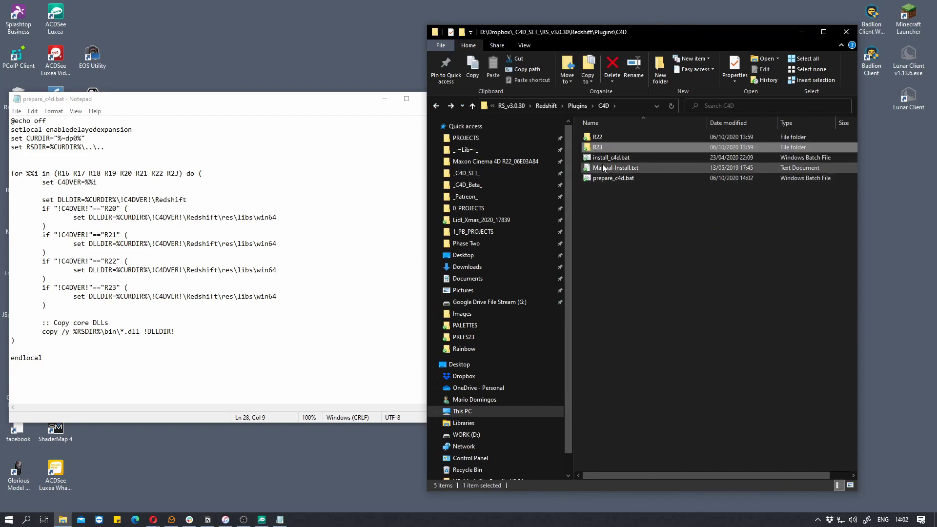
Add a PAUSE line below endlocal at the end of prepare_c4d.bat and save the script.
click(352, 105)
drag(352, 106, 378, 118)
key(Return)
key(Return)
text(PAUSE)
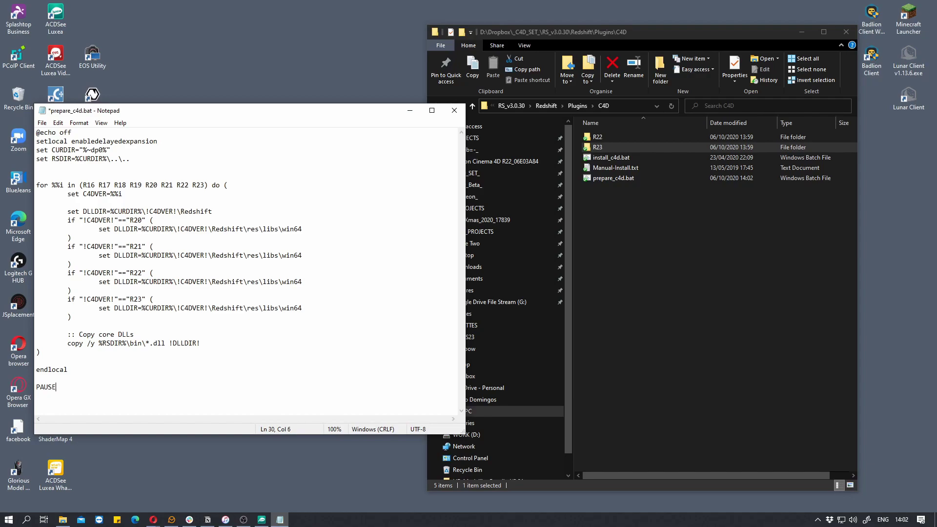
click(42, 122)
click(54, 164)
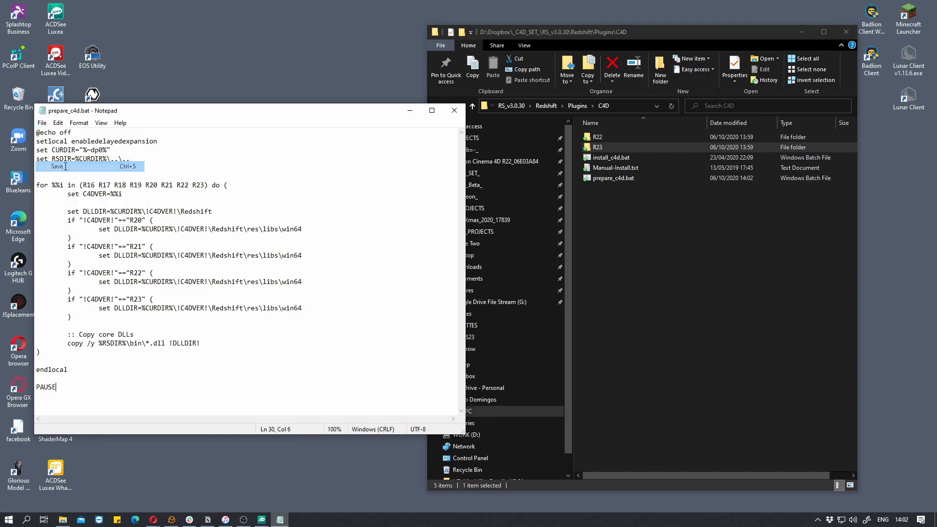
Run prepare_c4d.bat again, examine its file copy results in the console and dismiss the console window.
double_click(611, 181)
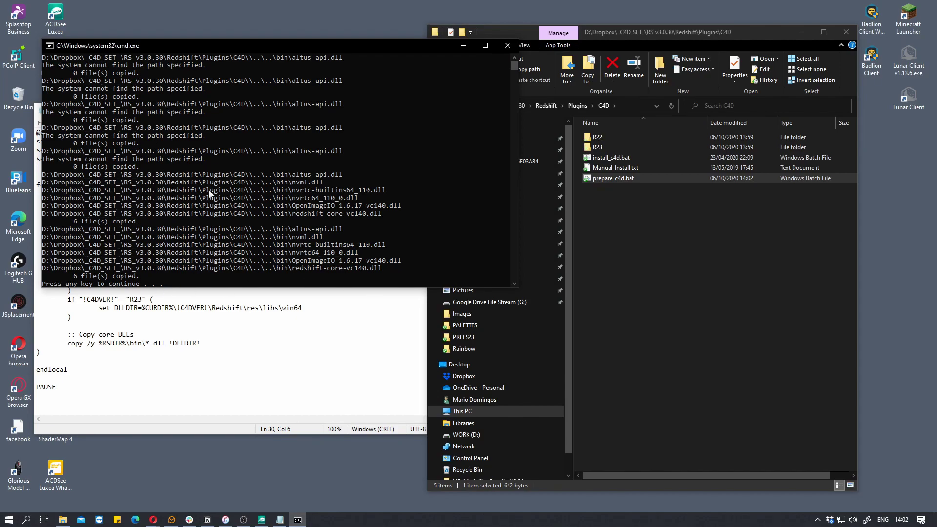
click(187, 105)
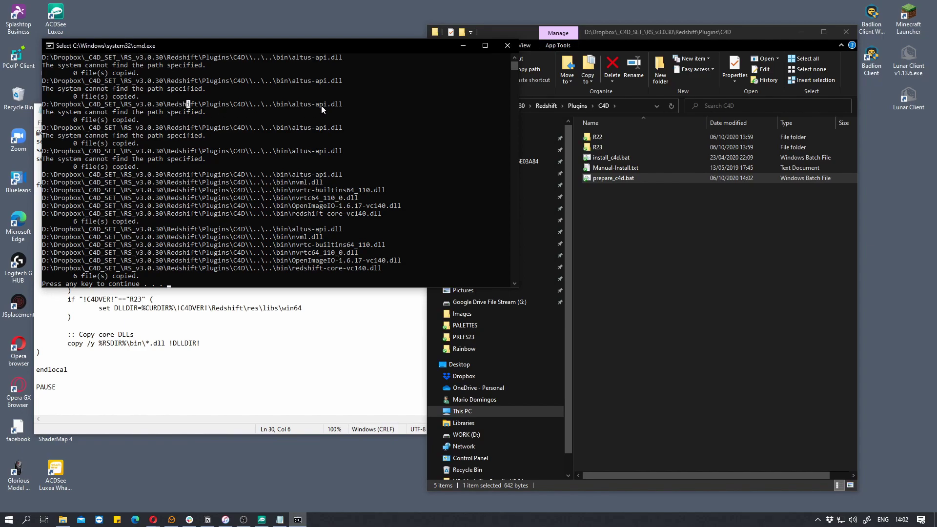
click(156, 128)
drag(84, 222, 139, 213)
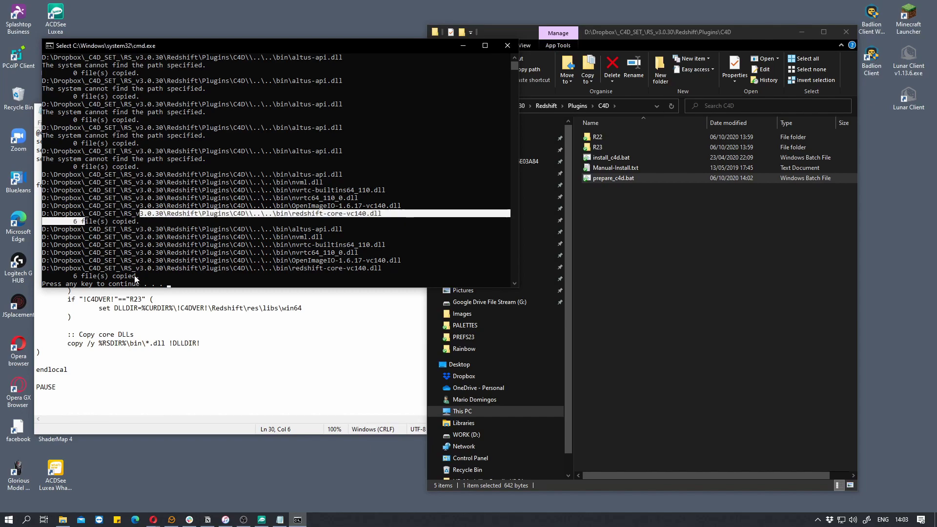
drag(145, 279, 45, 281)
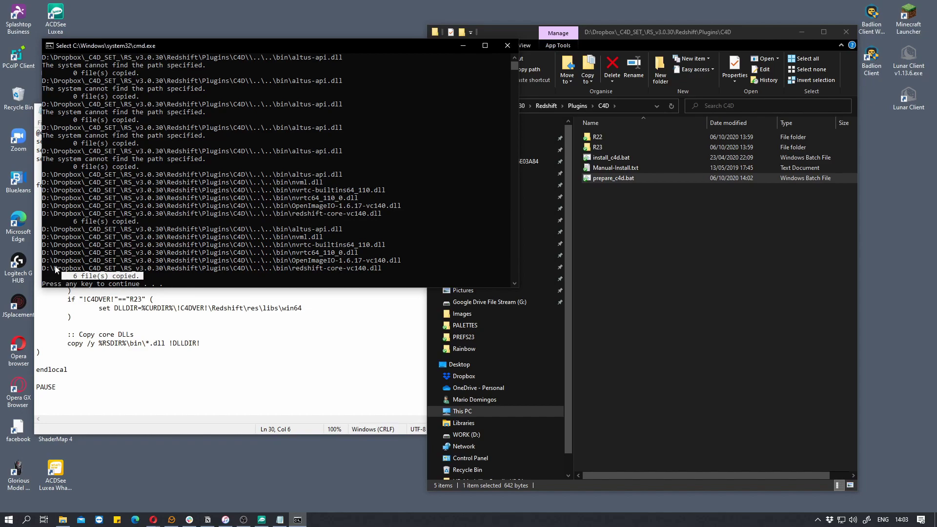
key(Return)
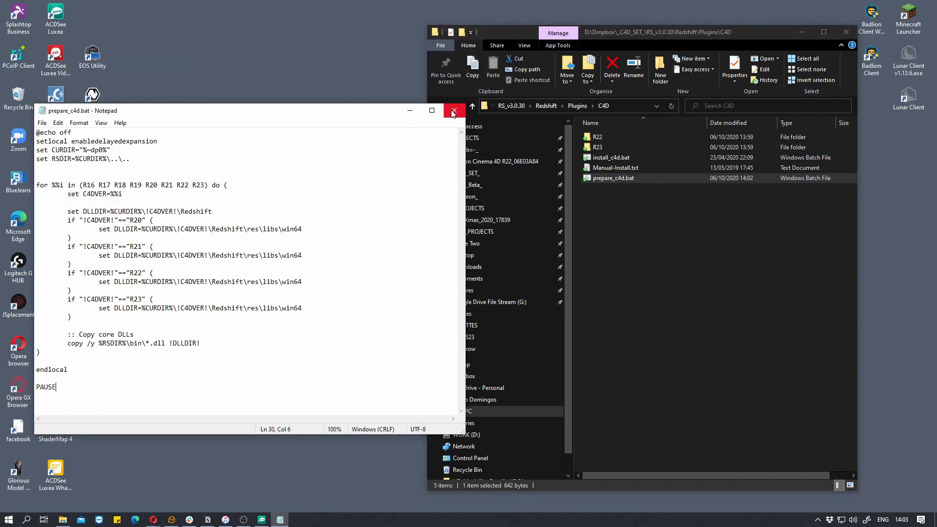
Close the script, reopen prepare_c4d.bat for editing to review its PAUSE line, and close it again.
click(434, 109)
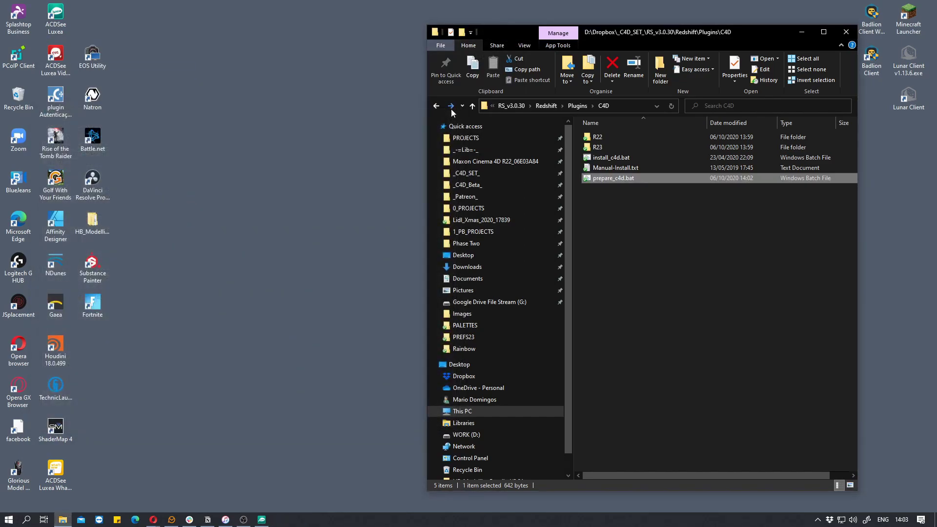
right_click(618, 179)
click(537, 156)
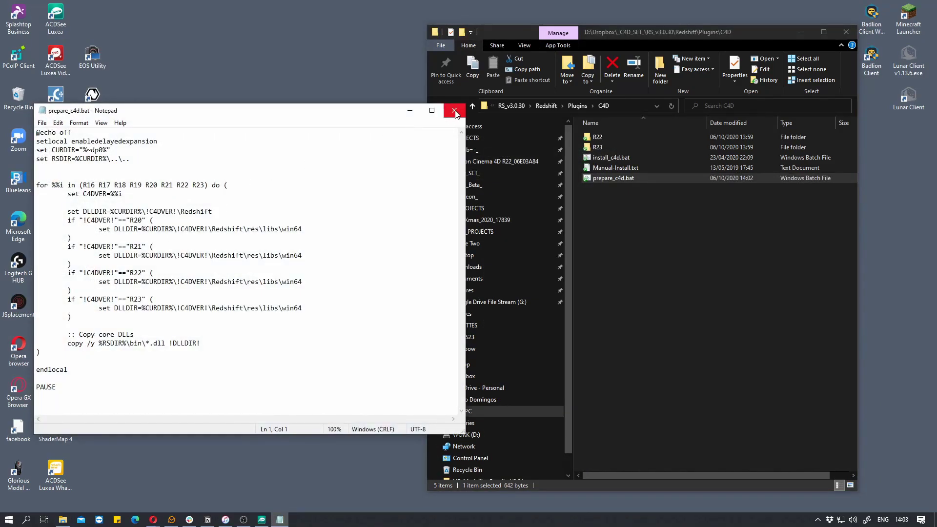
drag(75, 389, 55, 383)
click(454, 111)
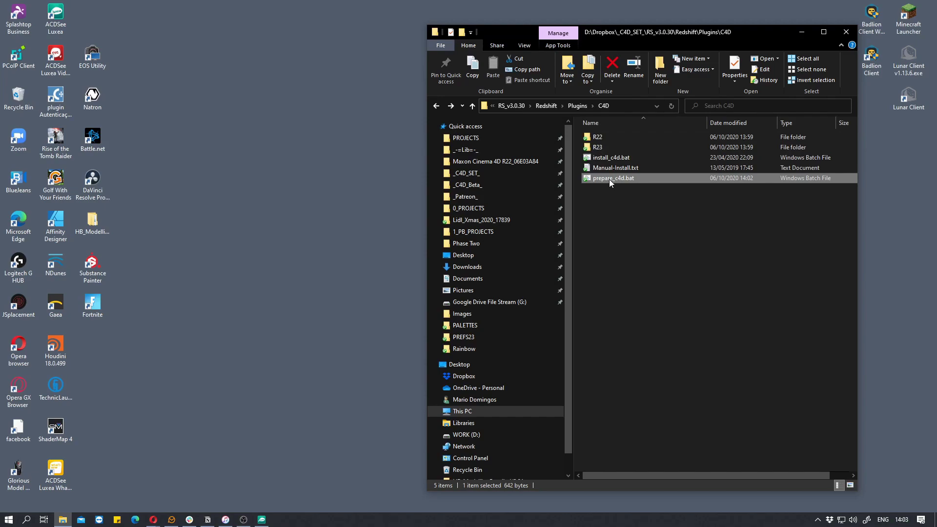
Open the Redshift folder inside Plugins\C4D\R23 to show the plugin files, and minimise the folder window.
drag(662, 37, 625, 40)
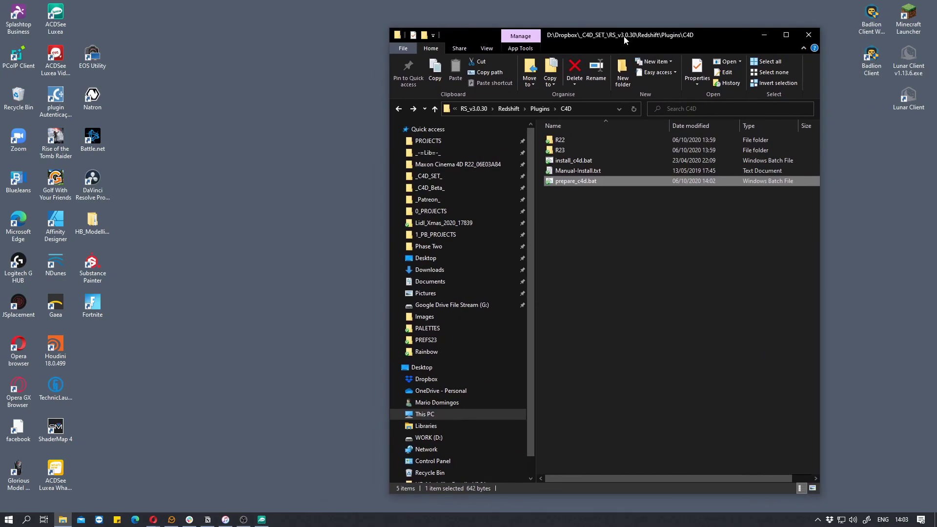
click(547, 109)
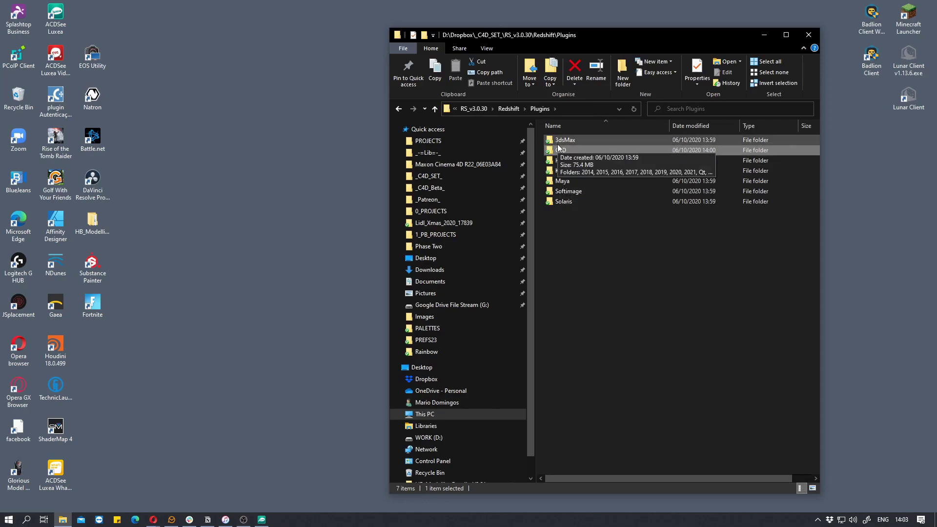
double_click(565, 151)
click(565, 151)
double_click(566, 150)
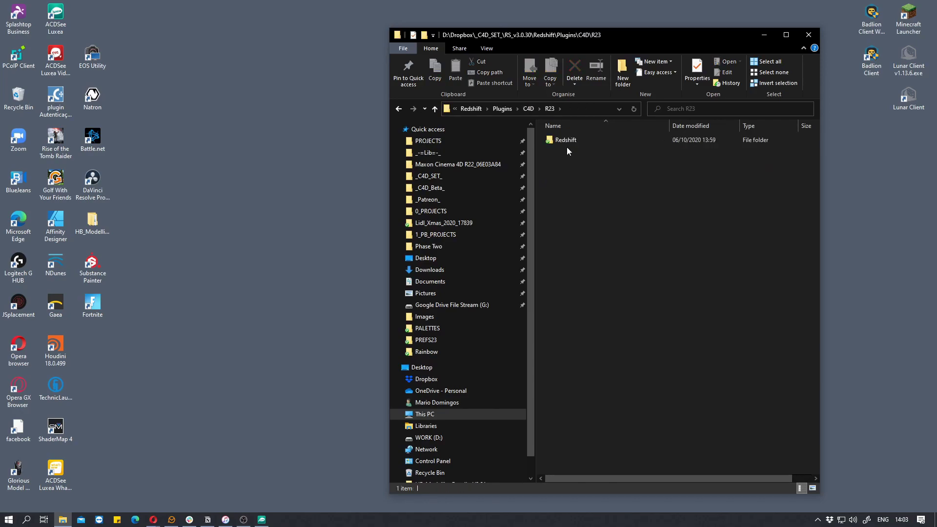
double_click(556, 141)
drag(565, 37, 539, 40)
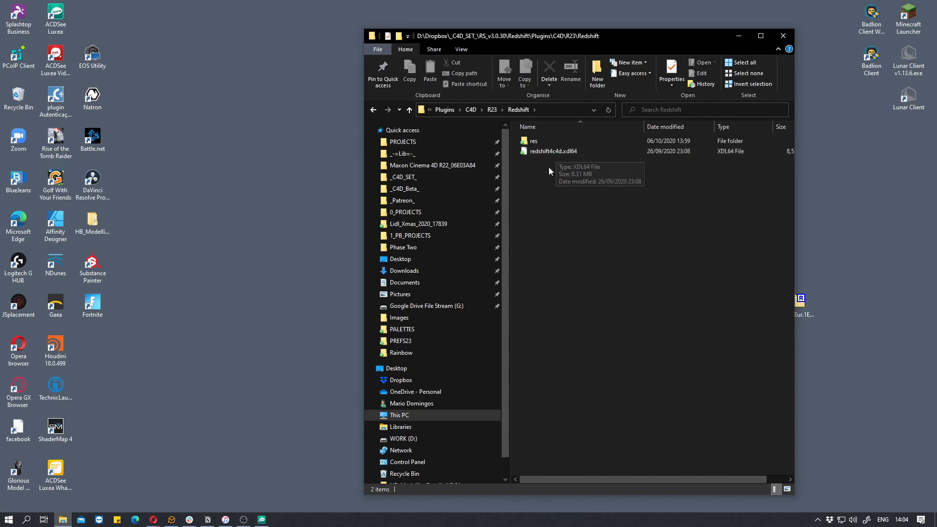
drag(510, 41, 573, 41)
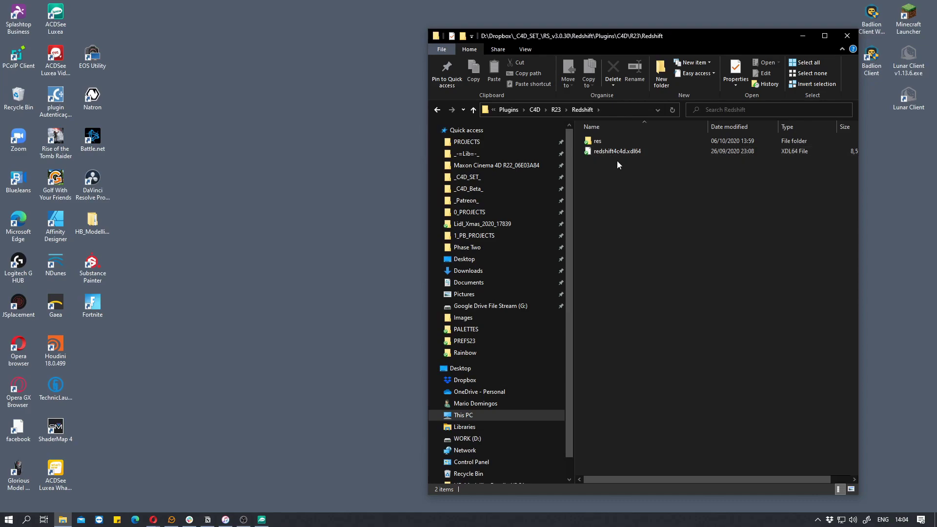
click(64, 519)
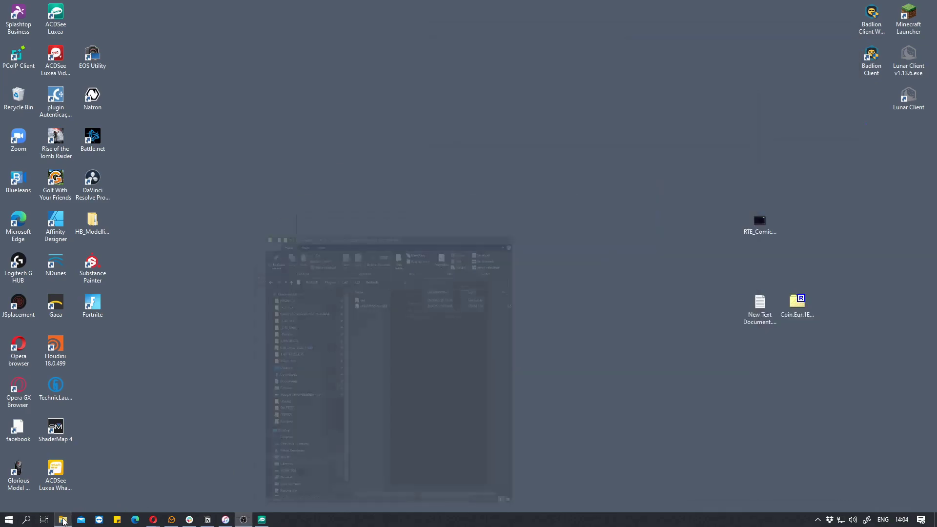
Restore the 3.0.30 plugin folder window and open a second one at _C4D_SET_\RS_v3.0.28\Redshift\Plugins\C4D\R23\Redshift.
click(64, 519)
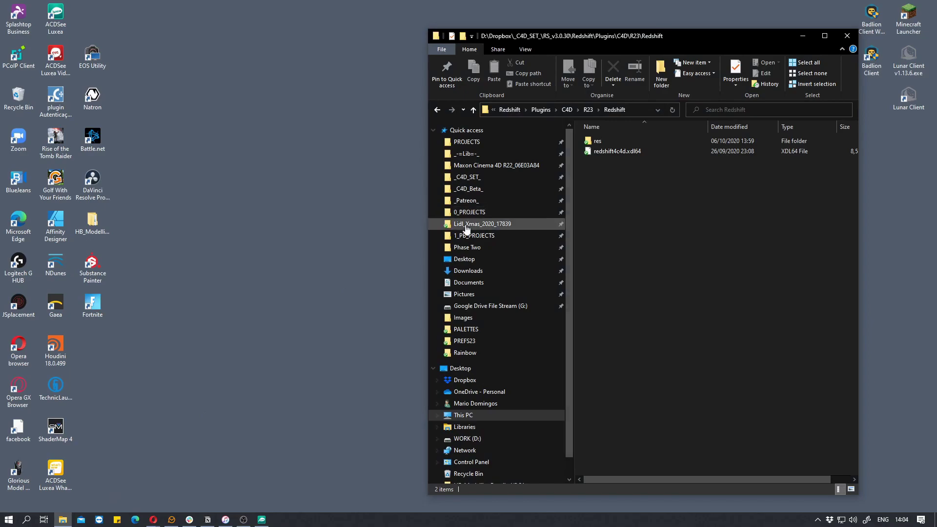
key(super+e)
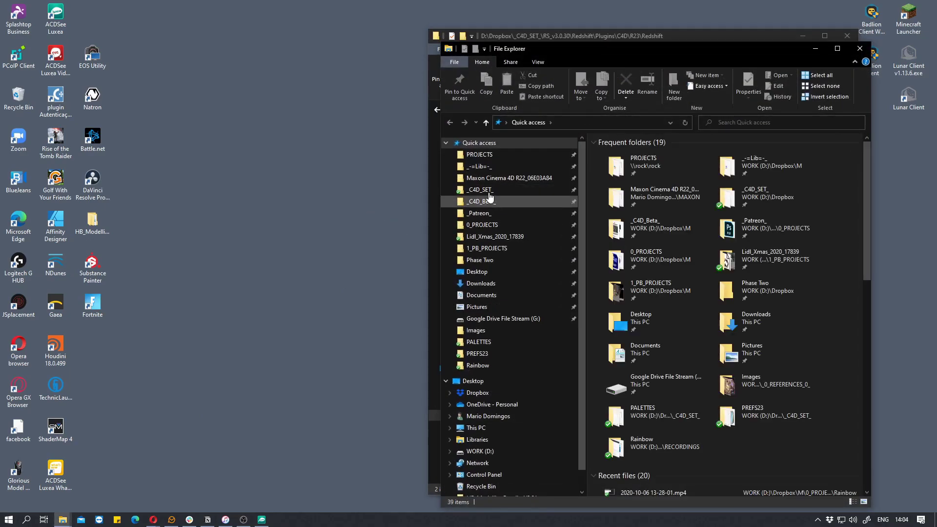
click(480, 189)
drag(586, 49, 235, 37)
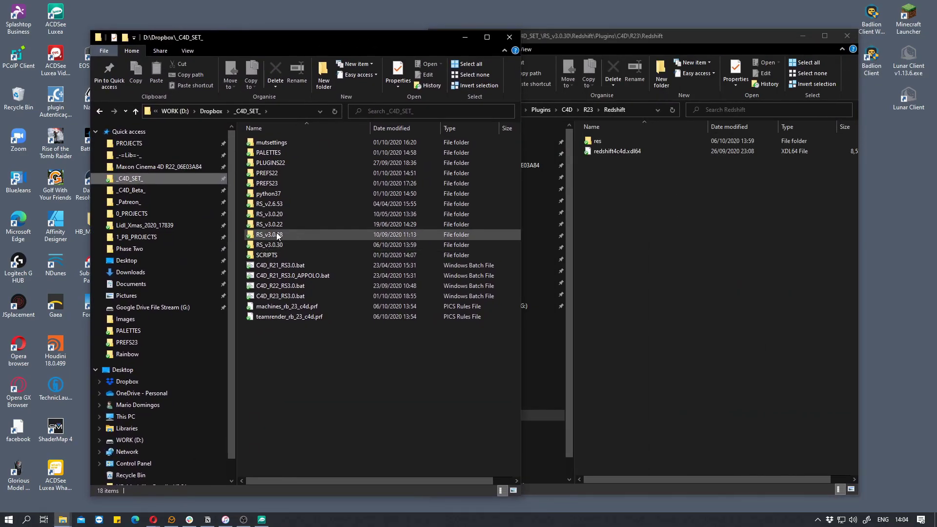
double_click(276, 233)
double_click(264, 142)
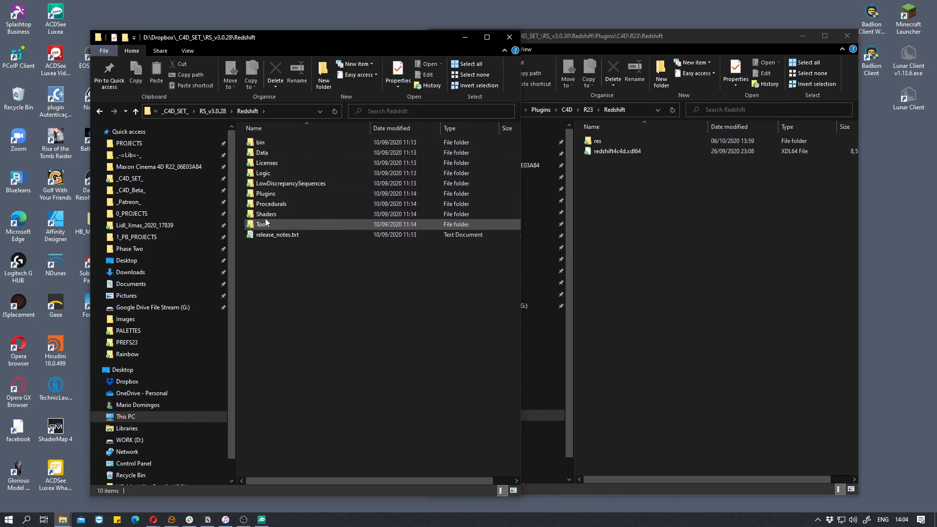
double_click(266, 193)
double_click(268, 153)
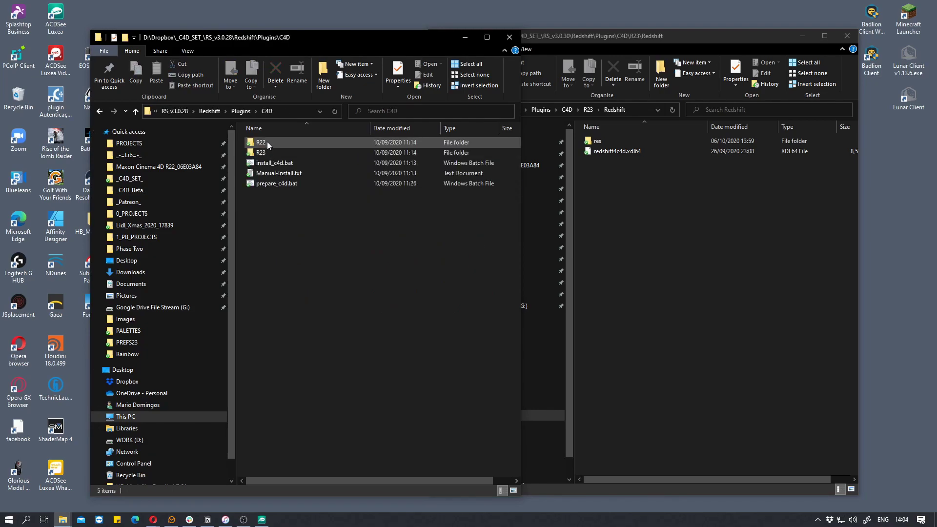
double_click(265, 153)
double_click(266, 142)
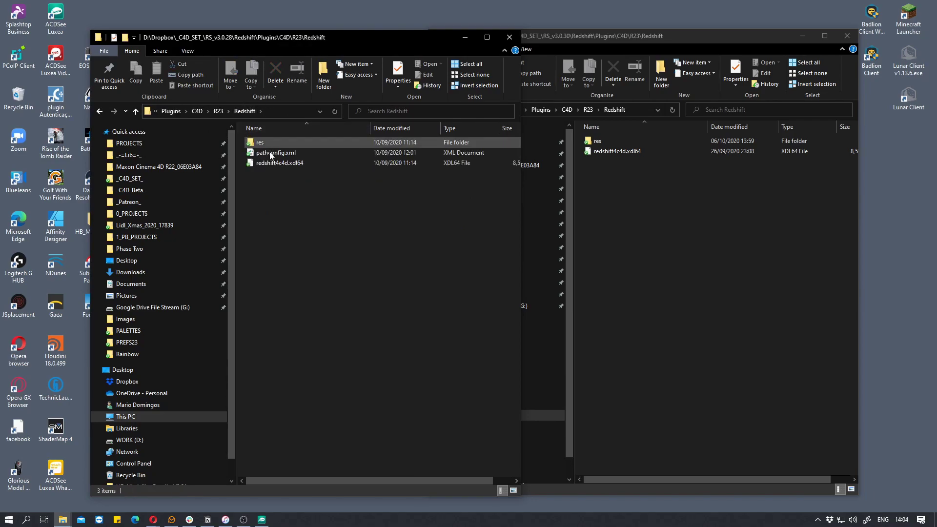
Open the 3.0.28 pathconfig.xml for editing and examine its REDSHIFT_COREDATAPATH name and the versioned folder path.
right_click(263, 153)
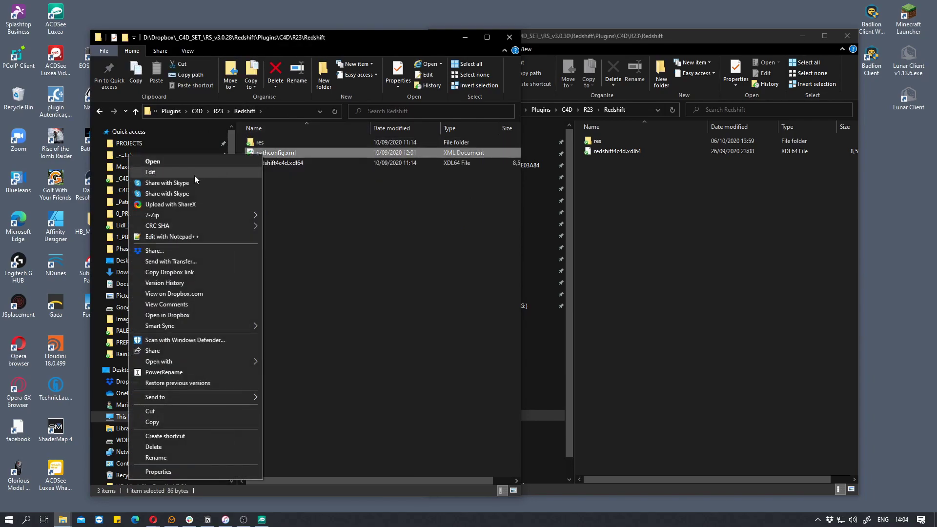
click(195, 173)
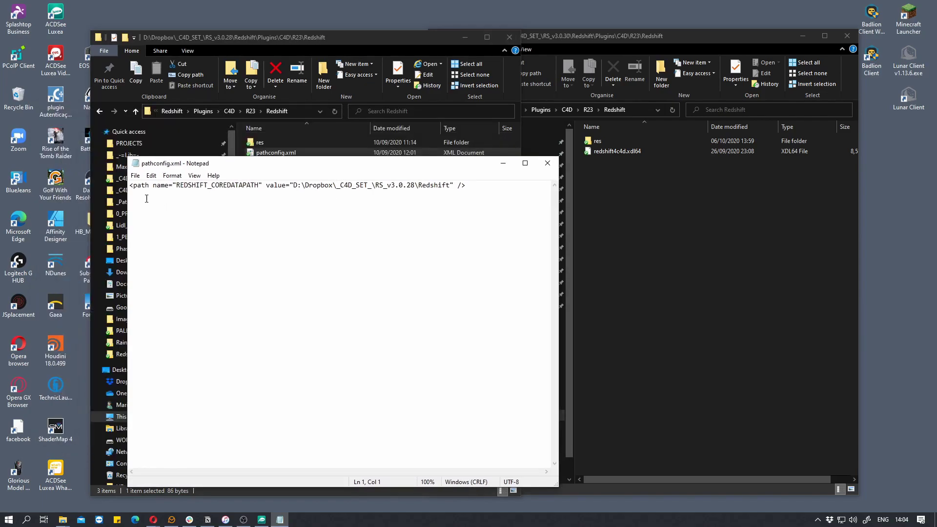
drag(129, 186, 401, 253)
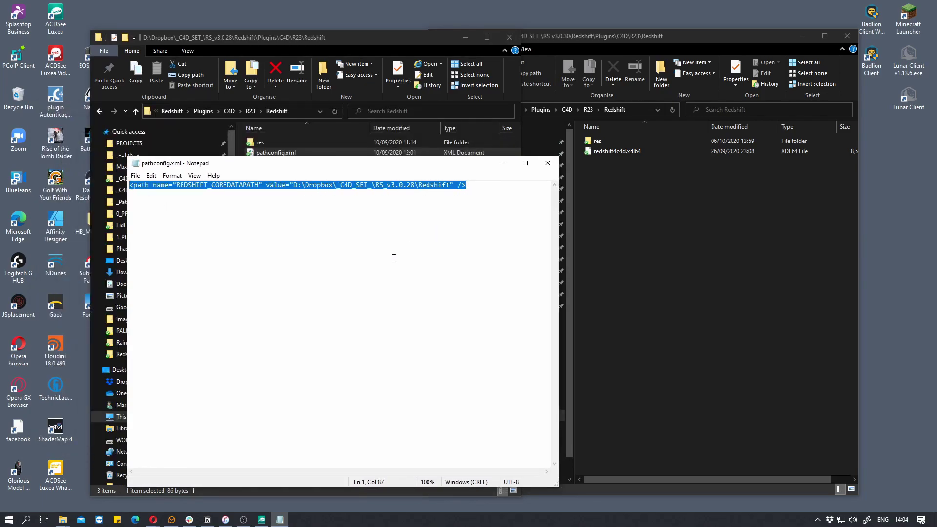
click(231, 189)
drag(211, 186, 235, 186)
drag(336, 170, 308, 171)
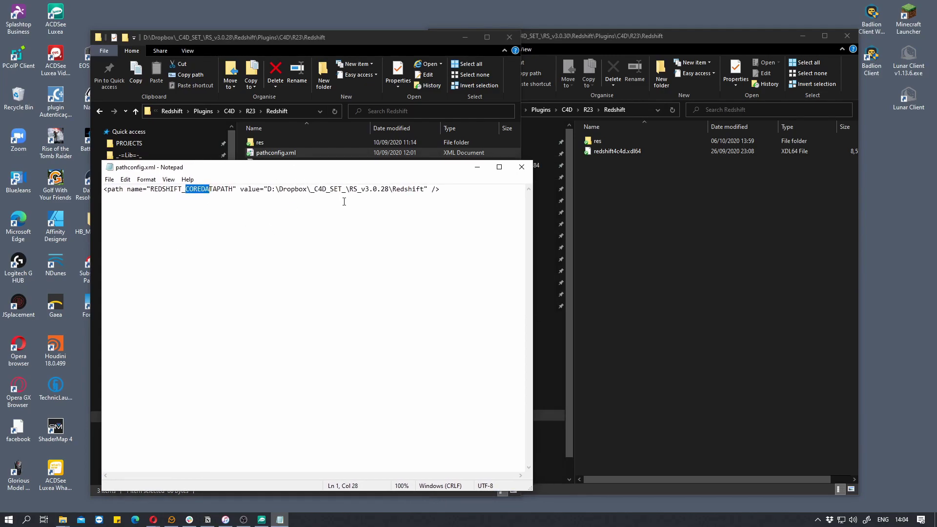
drag(366, 190, 369, 169)
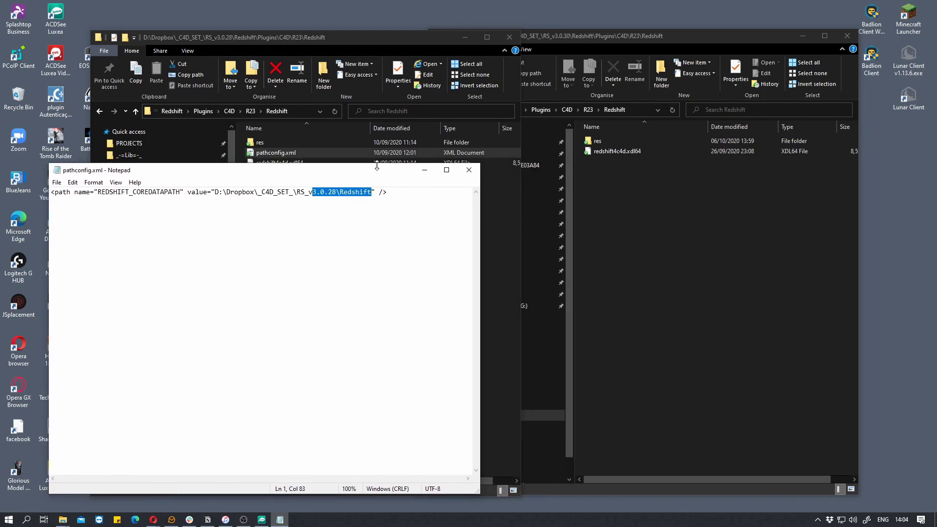
Examine the bin folder of RS_v3.0.30\Redshift in the other folder window, and return to Plugins\C4D\R23\Redshift.
drag(608, 45, 661, 47)
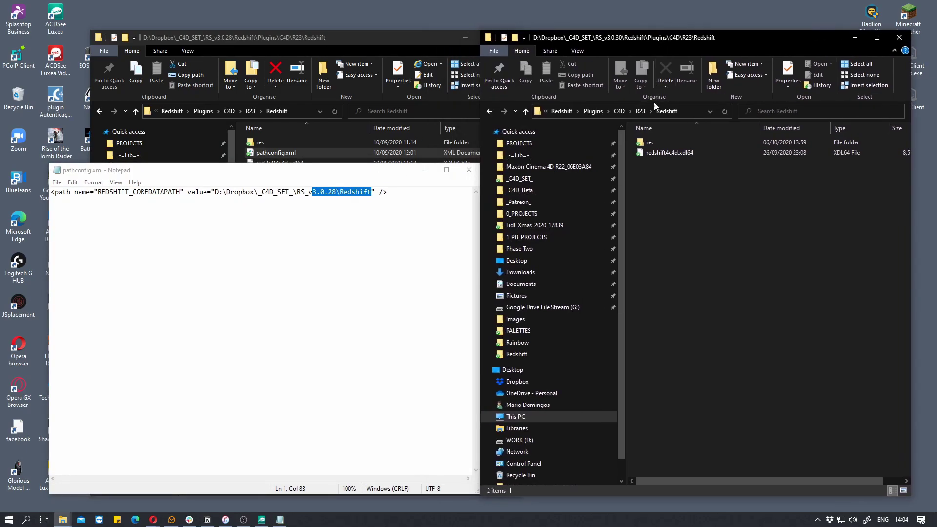
click(620, 111)
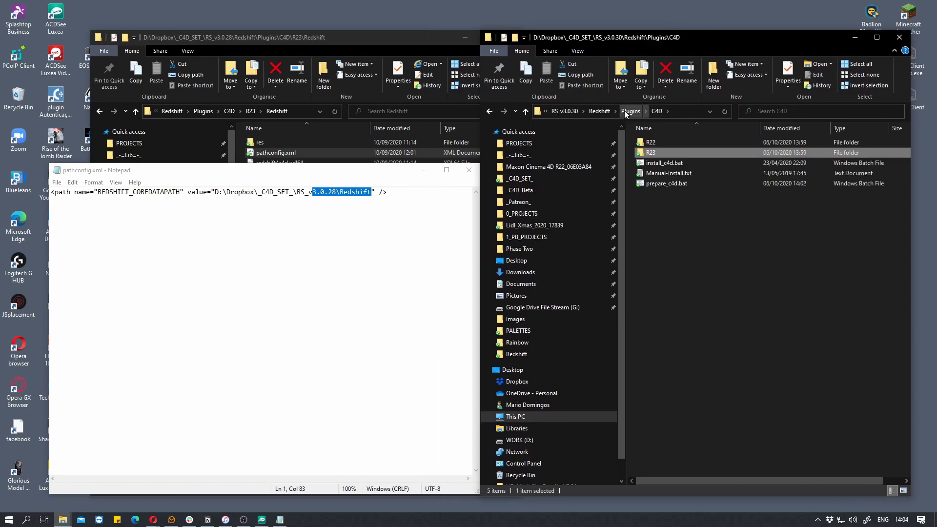
click(599, 112)
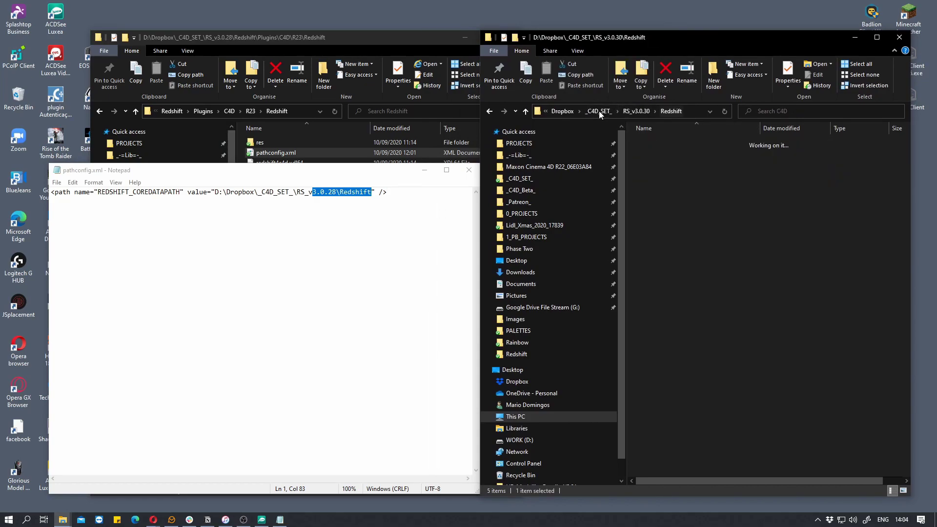
double_click(659, 142)
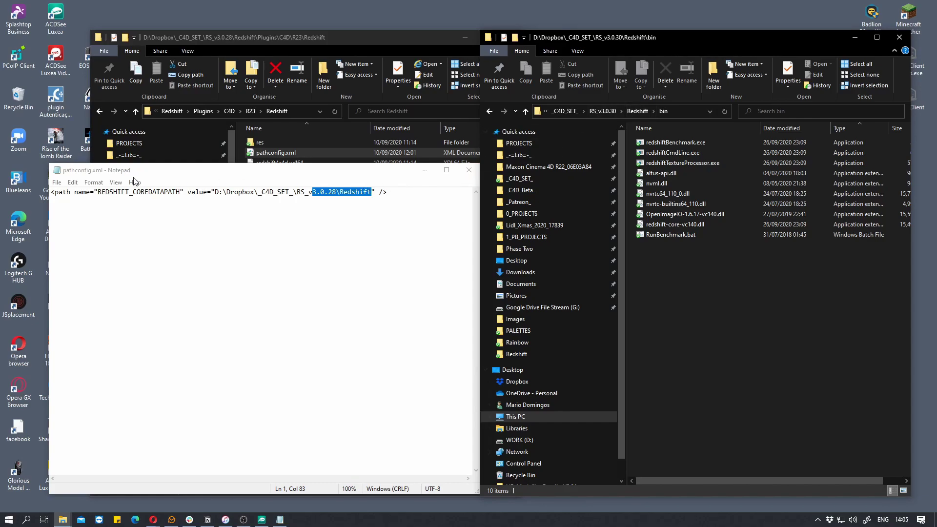
click(638, 111)
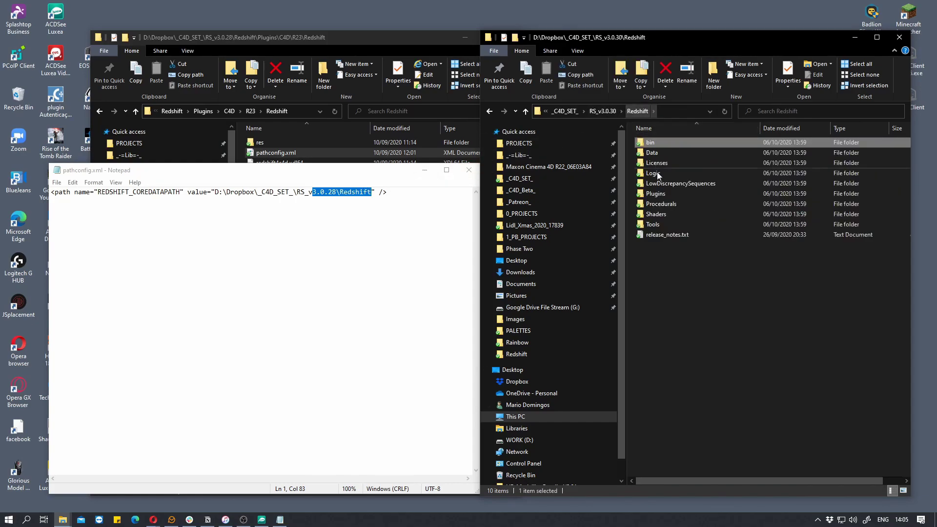
click(603, 112)
click(489, 112)
click(487, 112)
click(486, 112)
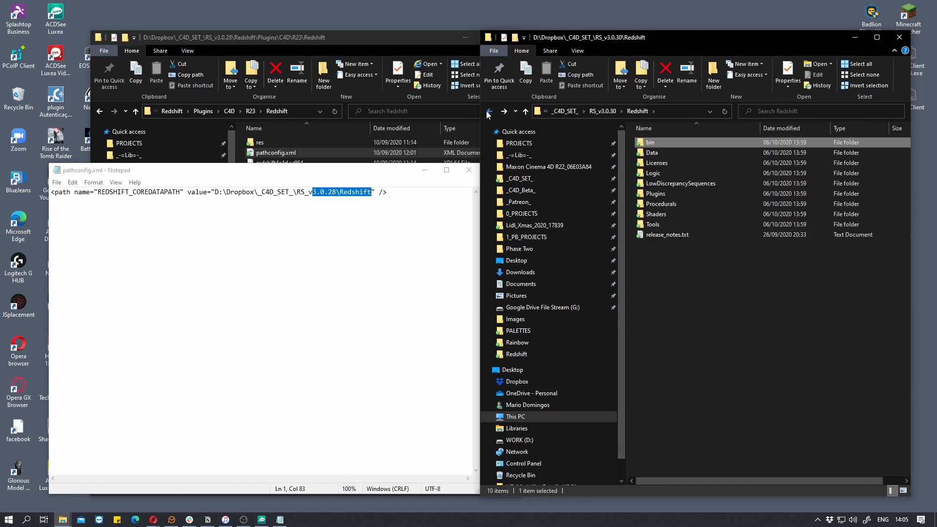
click(490, 112)
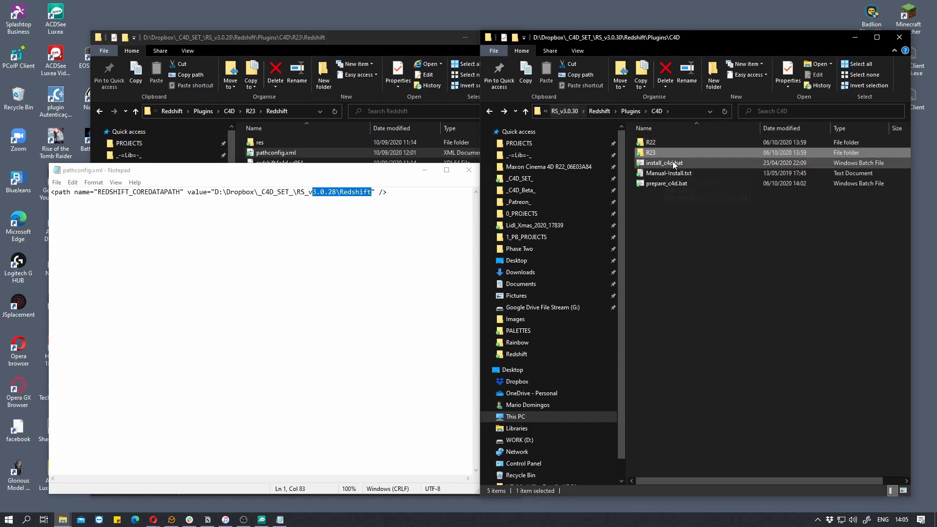
double_click(659, 152)
double_click(655, 142)
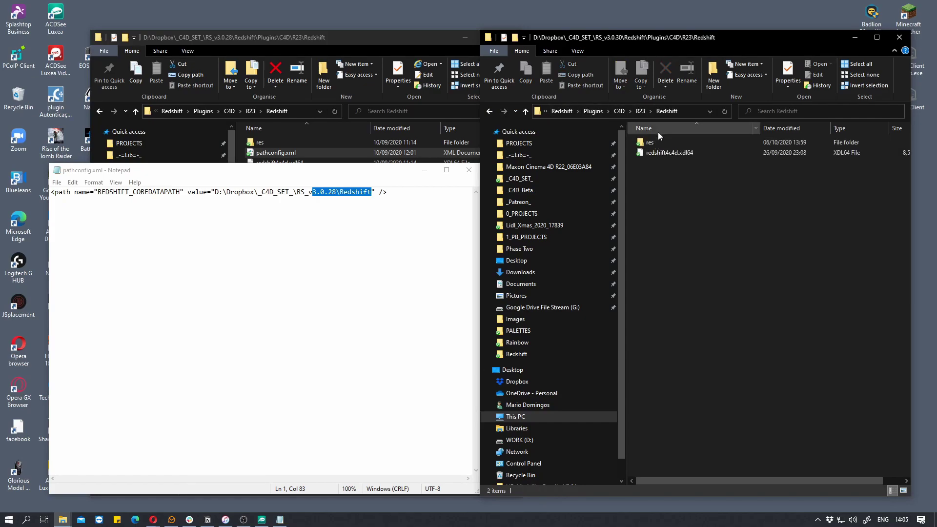
Close the text file and copy pathconfig.xml from the 3.0.28 R23 Redshift folder into the 3.0.30 one.
click(468, 170)
drag(276, 152, 738, 232)
click(770, 261)
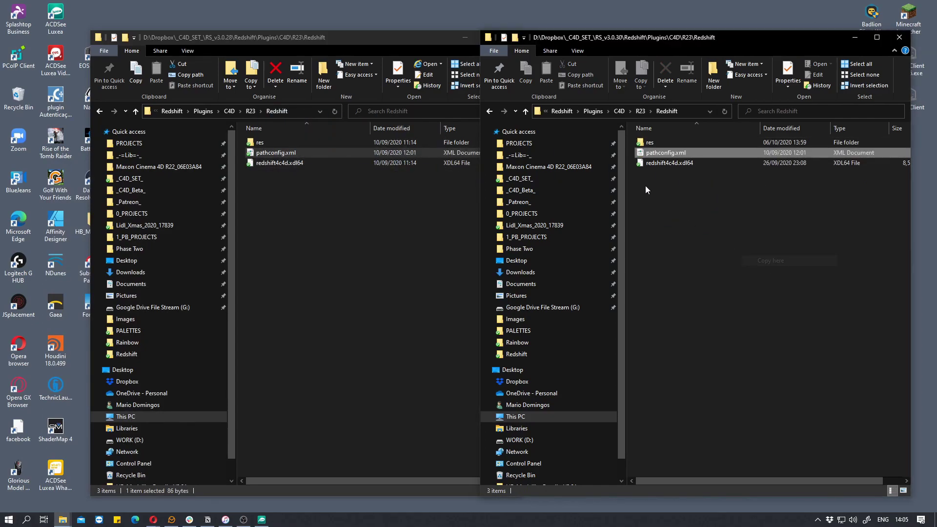
Change the path in the copied pathconfig.xml to D:\Dropbox\_C4D_SET_\RS_v3.0.30\Redshift, then save and close the file.
right_click(660, 155)
click(548, 172)
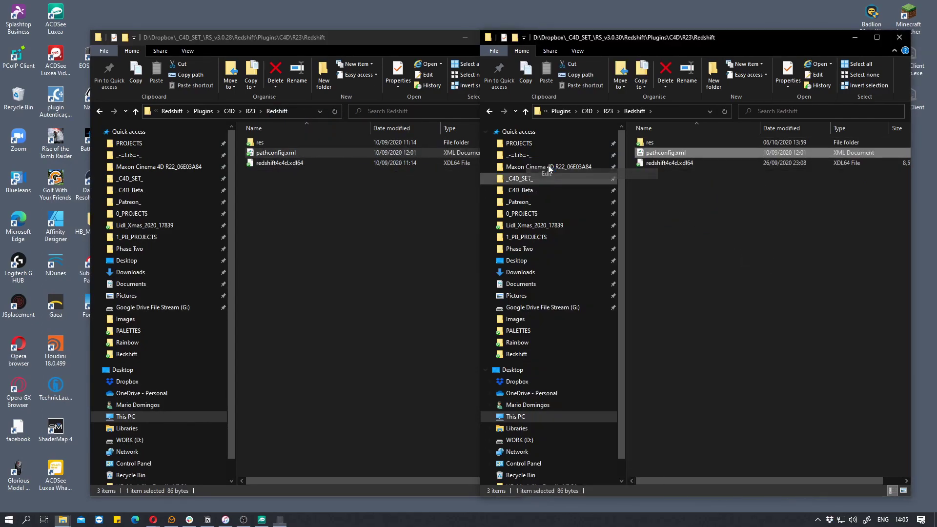
drag(340, 192, 332, 193)
text(30)
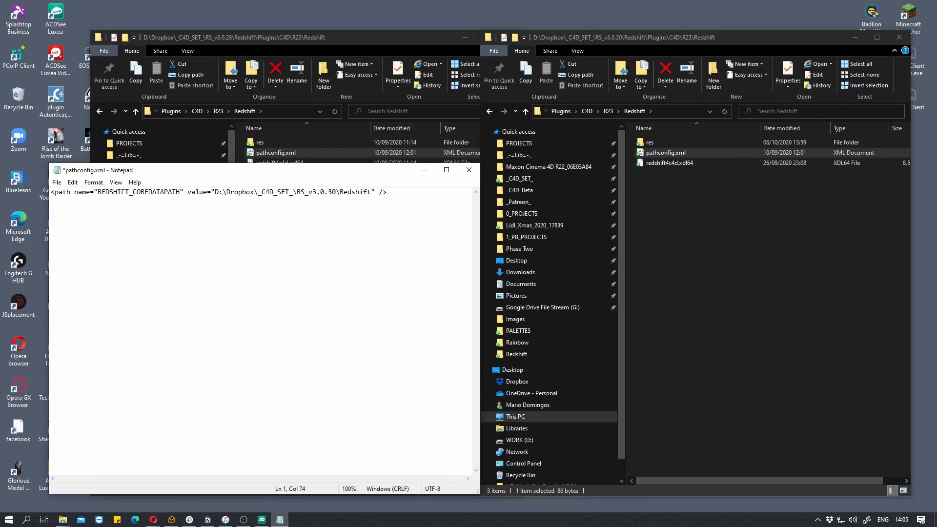
click(57, 182)
click(72, 226)
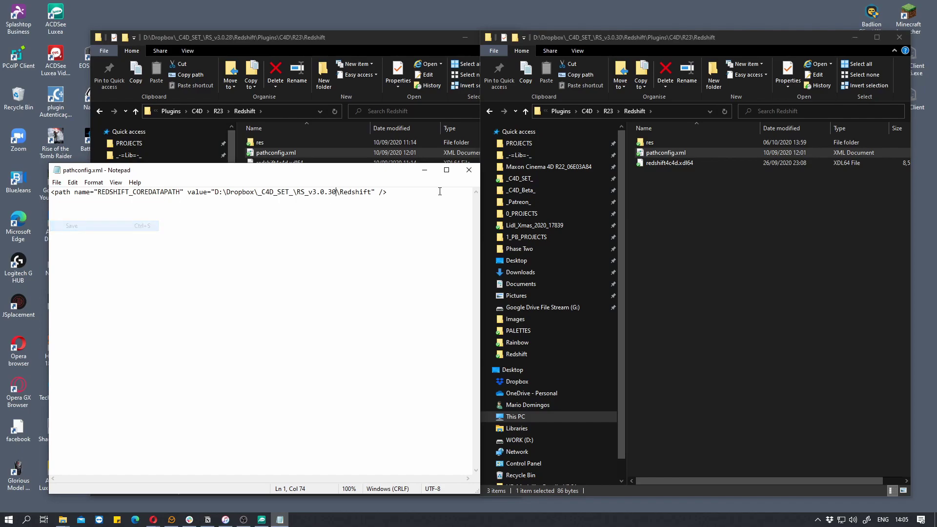
click(469, 170)
Arrange the two folder windows side by side and bring the 3.0.28 window back to the Dropbox _C4D_SET_ folder.
drag(406, 40, 356, 42)
drag(576, 42, 568, 45)
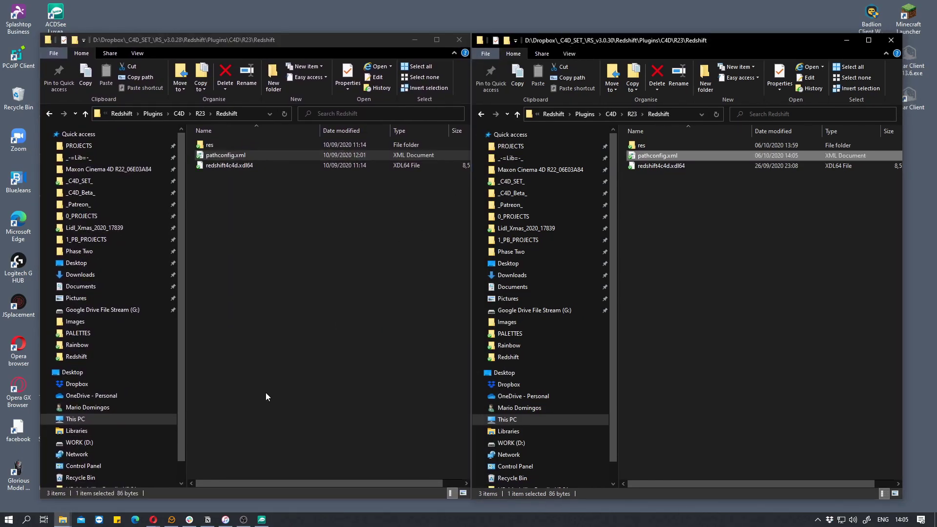
click(178, 113)
click(166, 115)
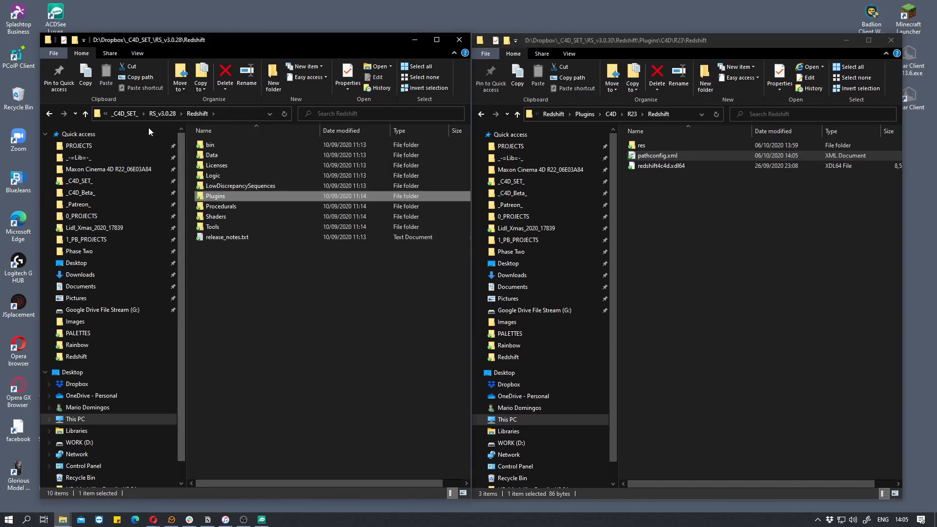
click(163, 113)
click(122, 113)
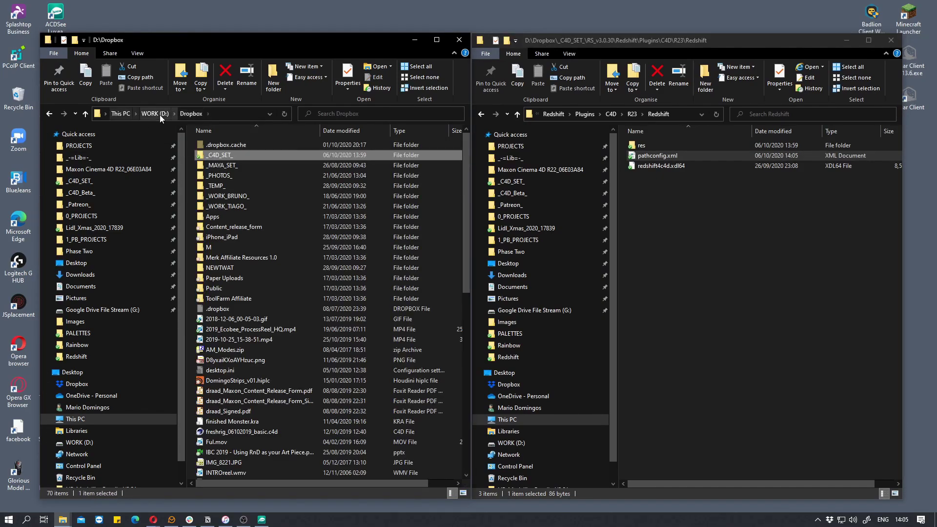
double_click(221, 155)
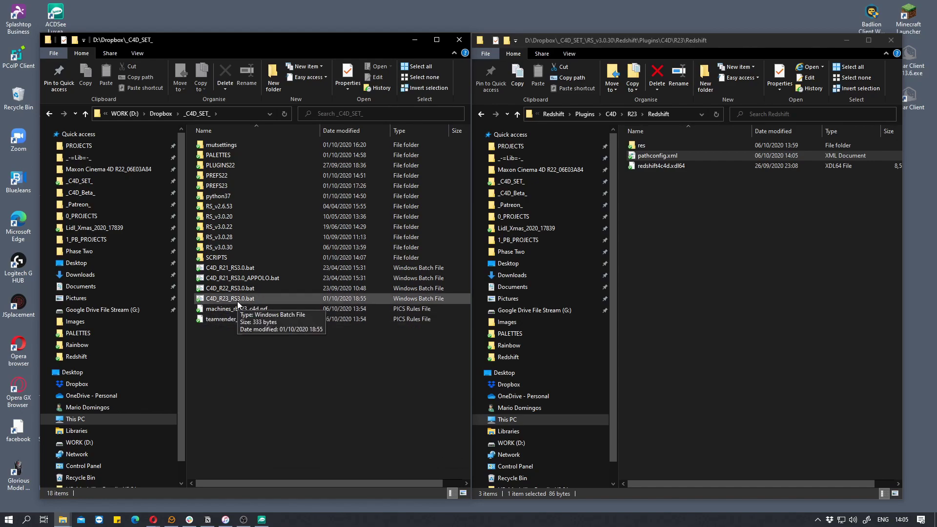
Set g_additionalModulePath in C4D_R23_RS3.0.bat to D:\Dropbox\_C4D_SET_\RS_v3.0.30, and close the script with its changes saved.
right_click(229, 299)
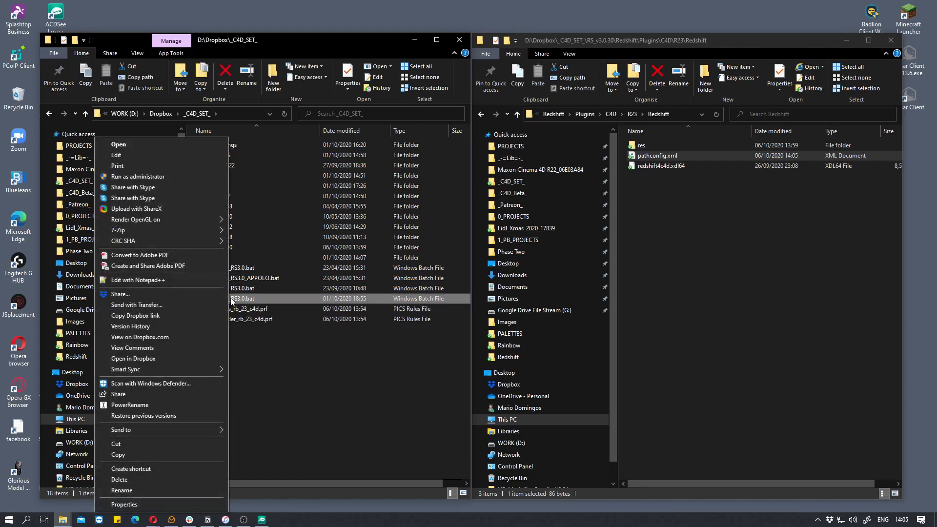
click(139, 158)
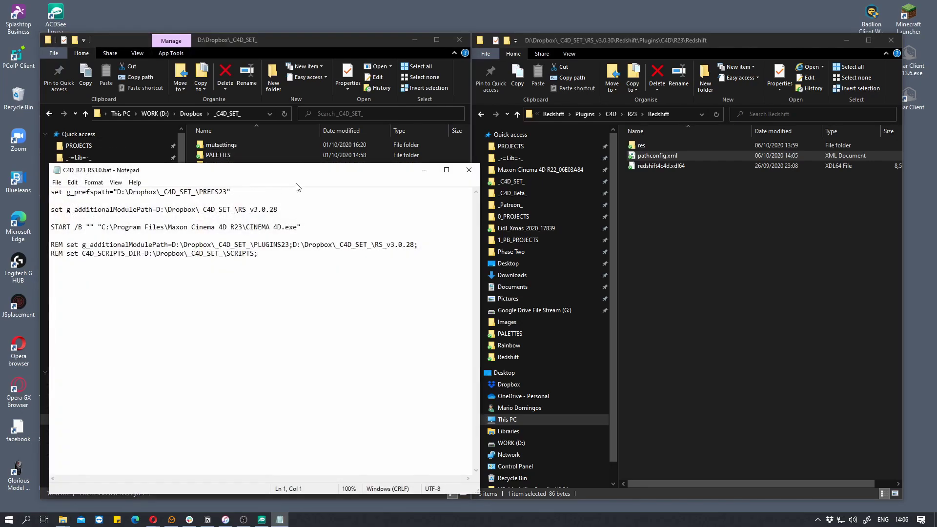
drag(377, 177, 360, 206)
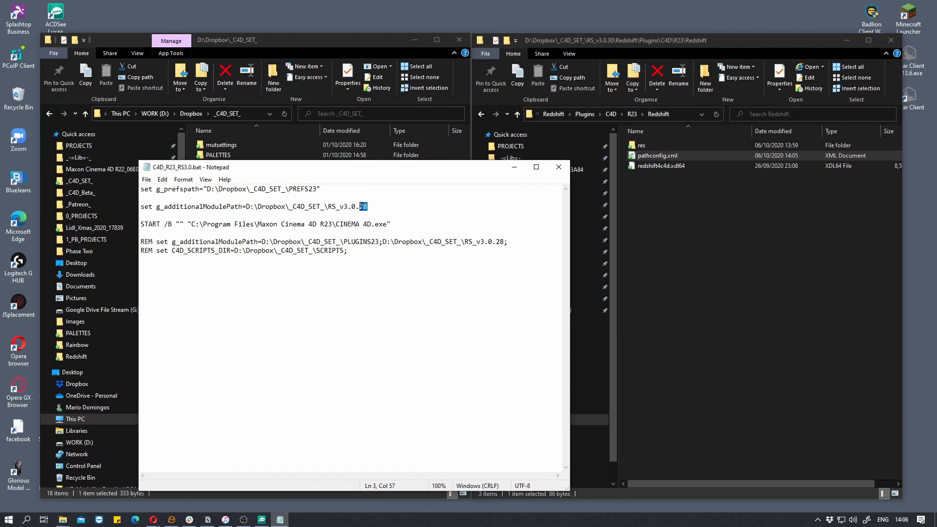
text(30)
drag(145, 208, 436, 210)
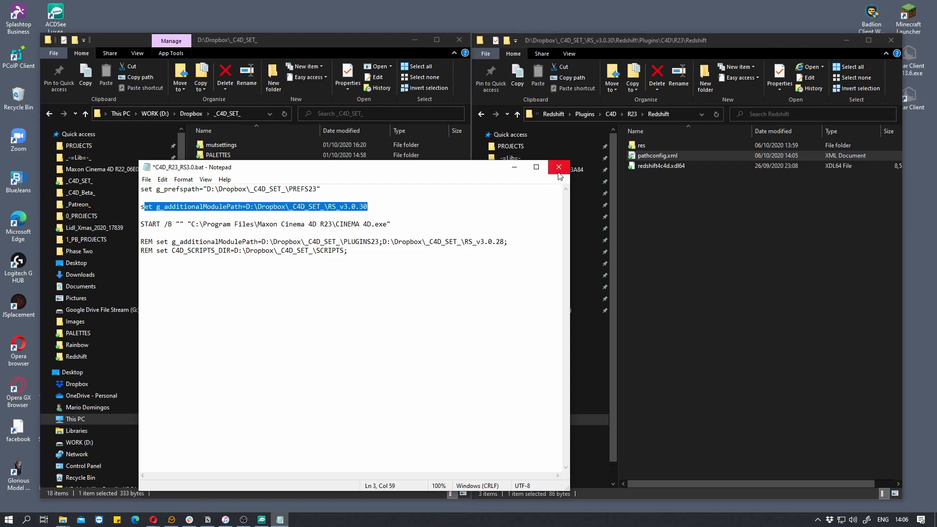
click(315, 216)
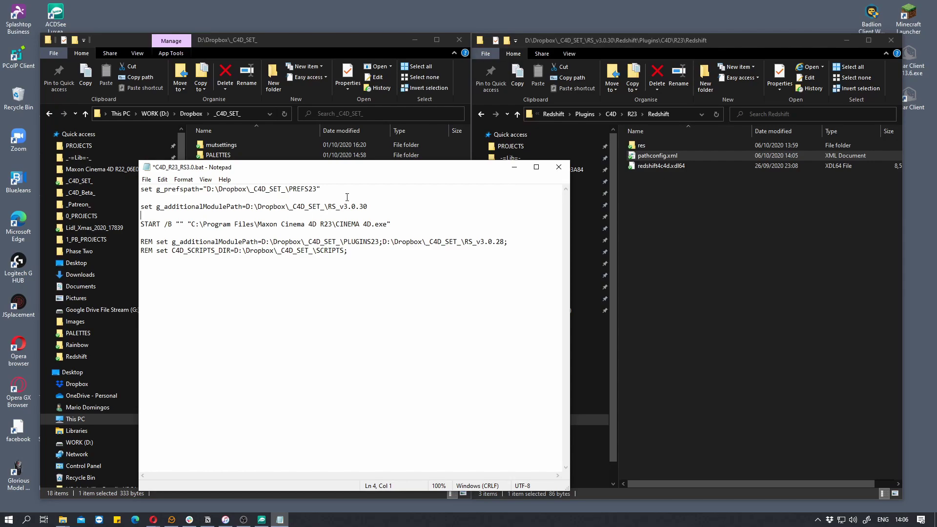
click(559, 167)
click(435, 266)
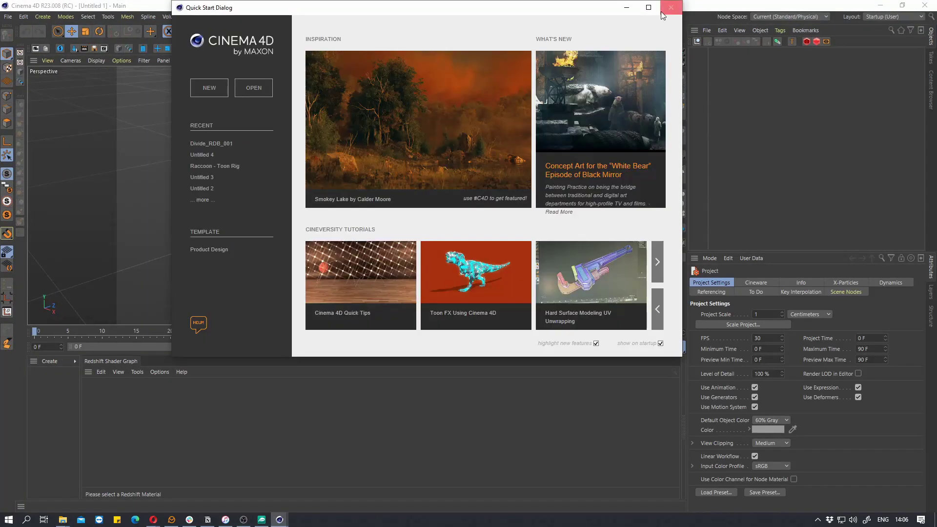
Dismiss Cinema 4D's Quick Start dialog, check the Redshift version in the Redshift preferences, and close the preferences.
click(665, 9)
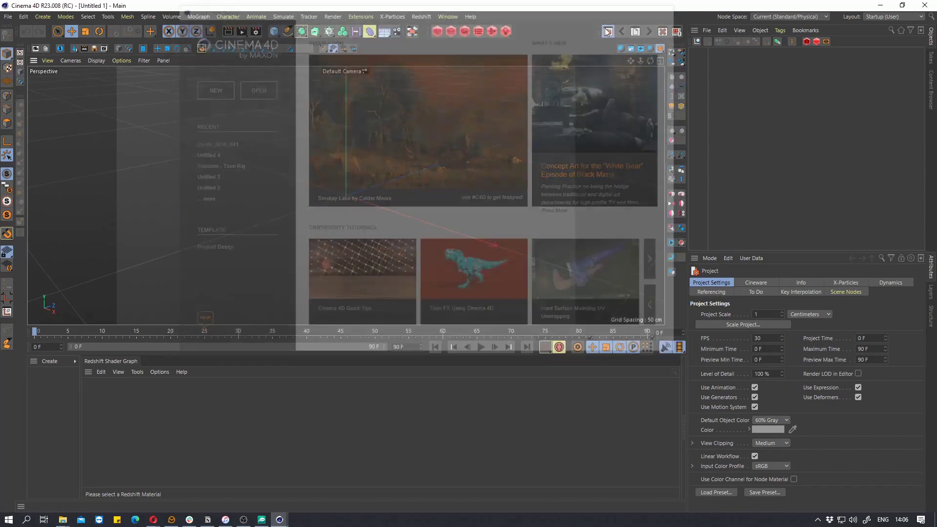
click(417, 15)
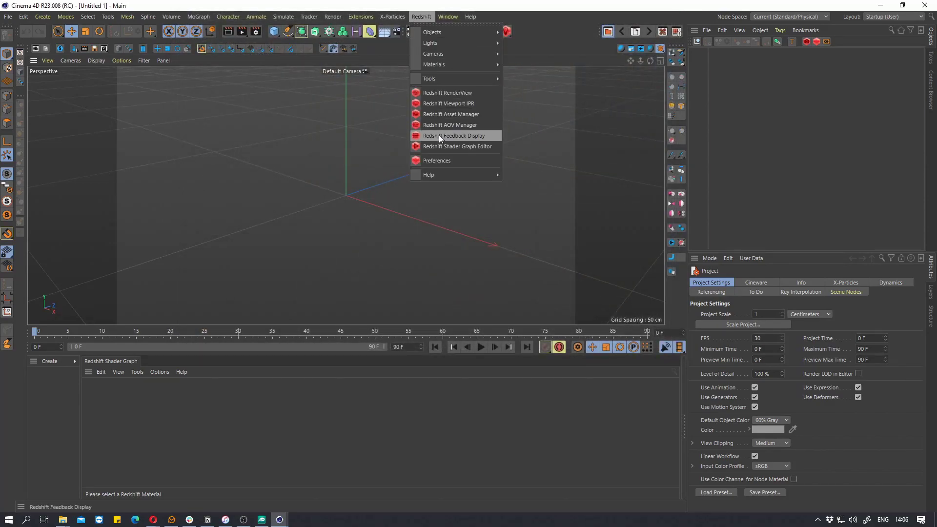
click(437, 161)
click(622, 201)
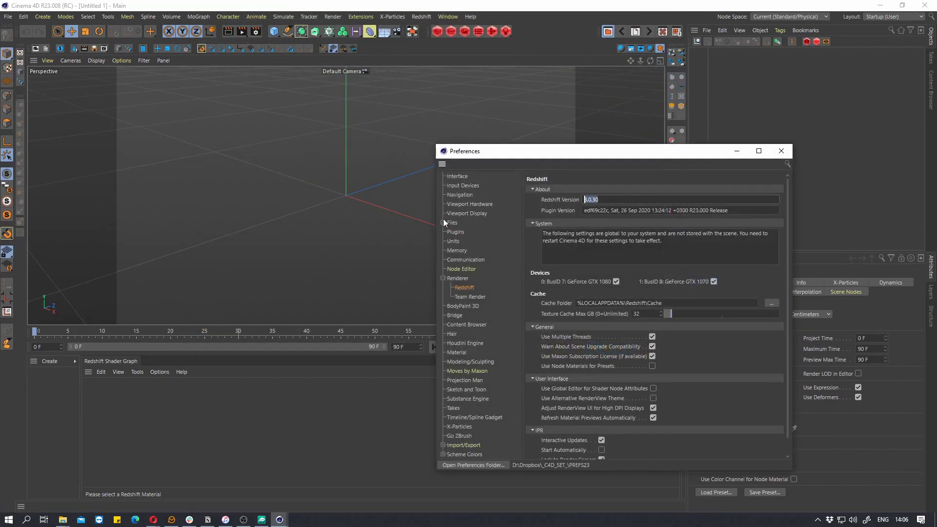
drag(540, 158, 443, 106)
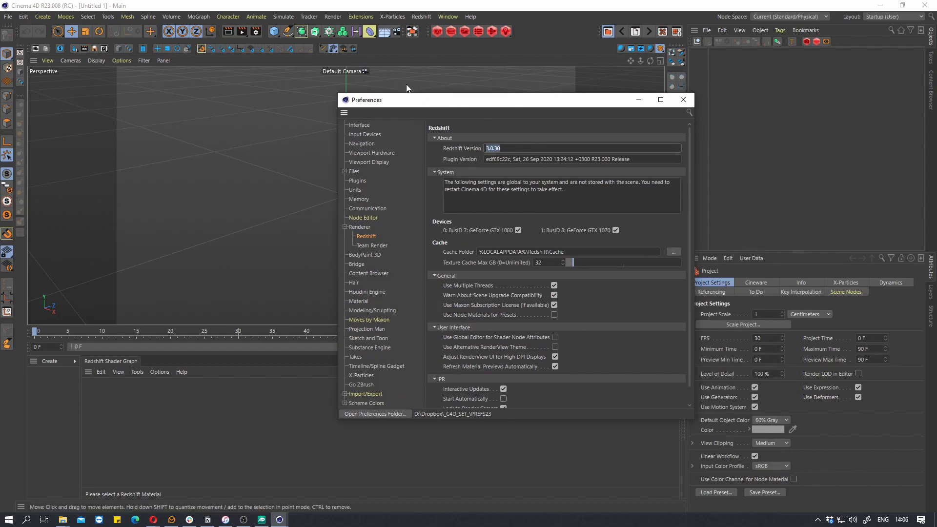
click(683, 99)
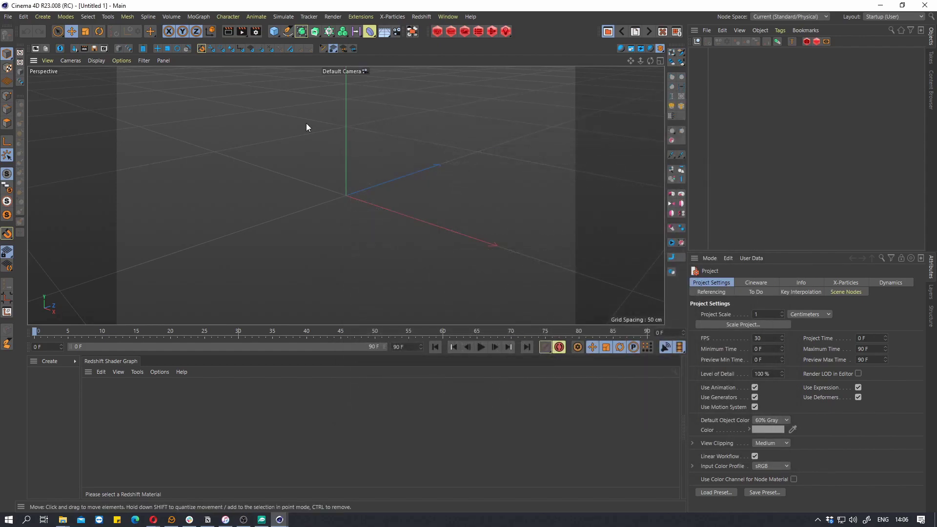